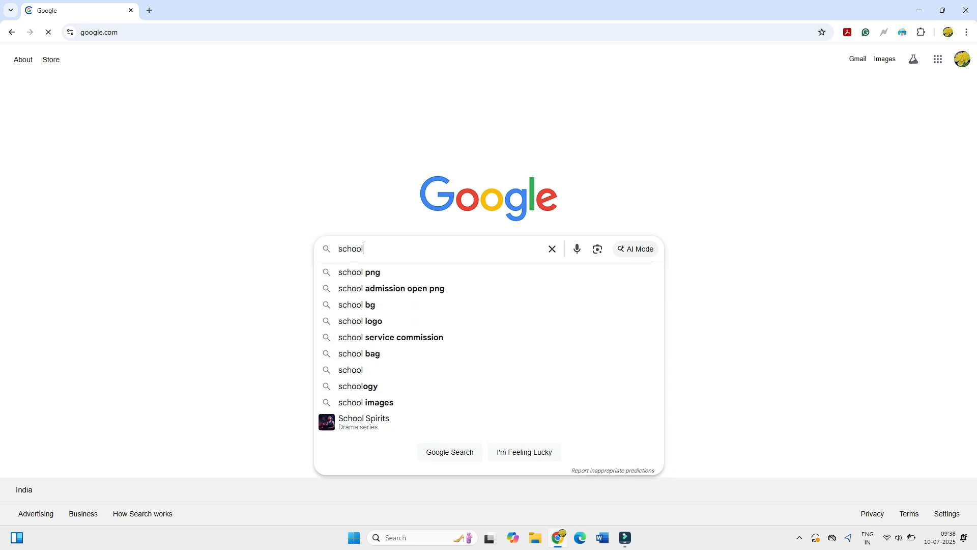
Search Google for "school service commission" and open the West Bengal School Service Commission website
{"action": "type", "text": "v"}
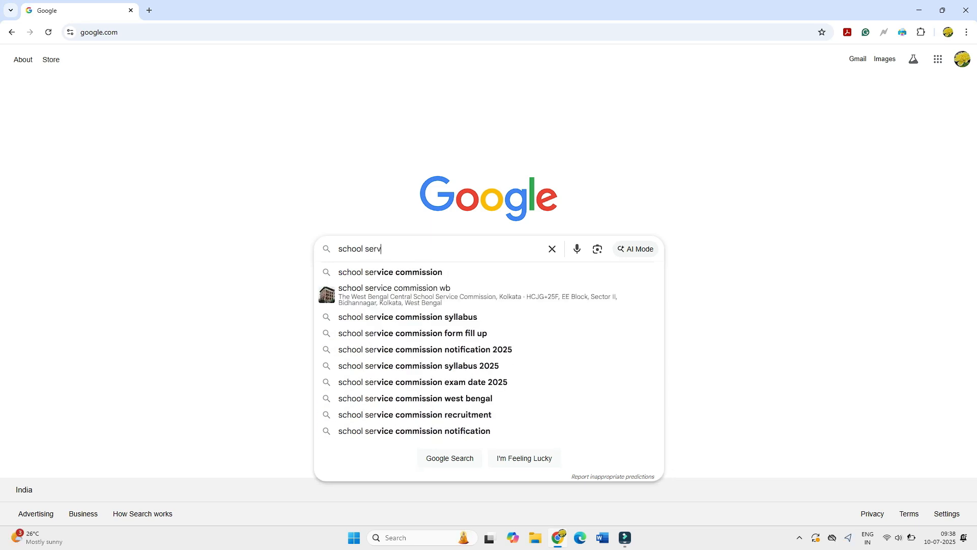
{"action": "left_click", "coordinate": [390, 272]}
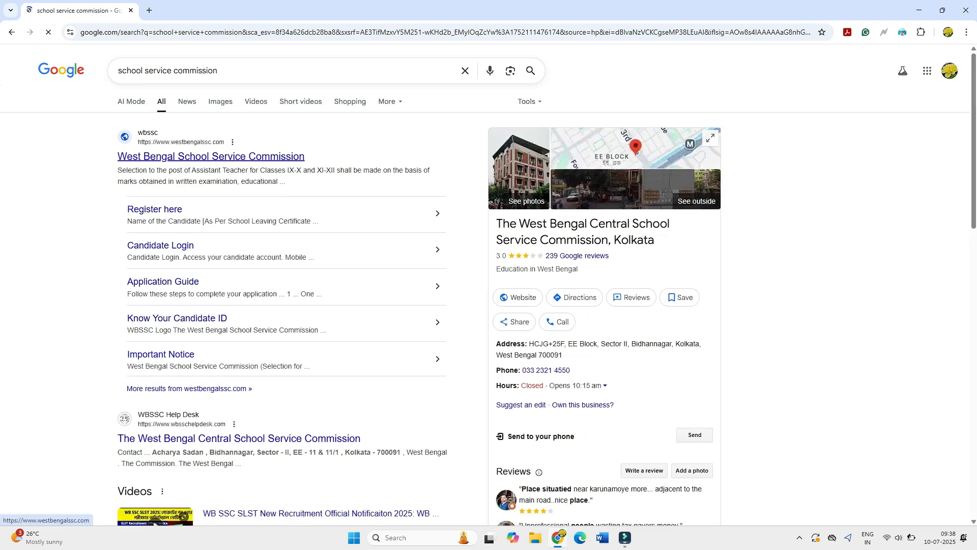
{"action": "left_click", "coordinate": [211, 156]}
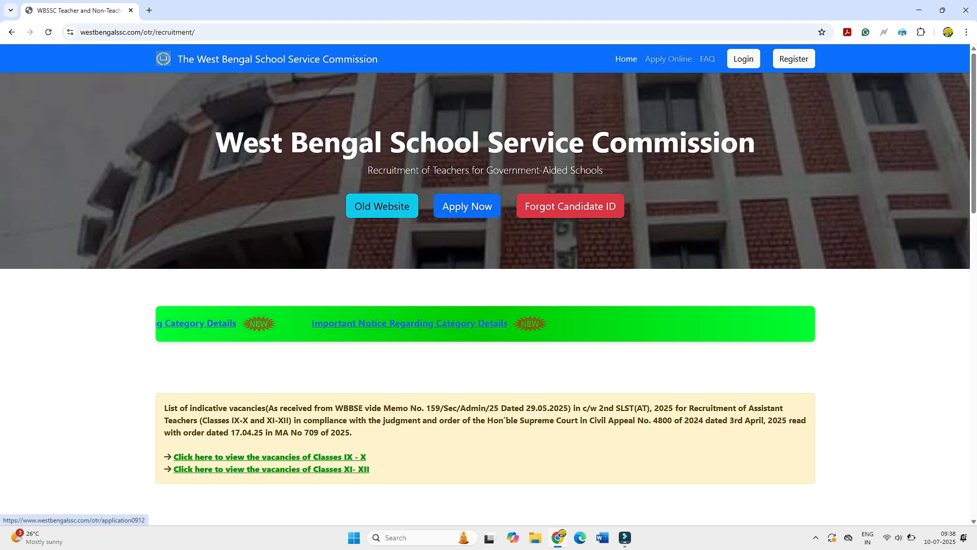
Start an online application, open the one-time registration form for a new candidate and dismiss the category details notice
{"action": "scroll", "coordinate": [467, 205], "scroll_direction": "down", "scroll_amount": 5}
{"action": "scroll", "coordinate": [485, 284], "scroll_direction": "down", "scroll_amount": 7}
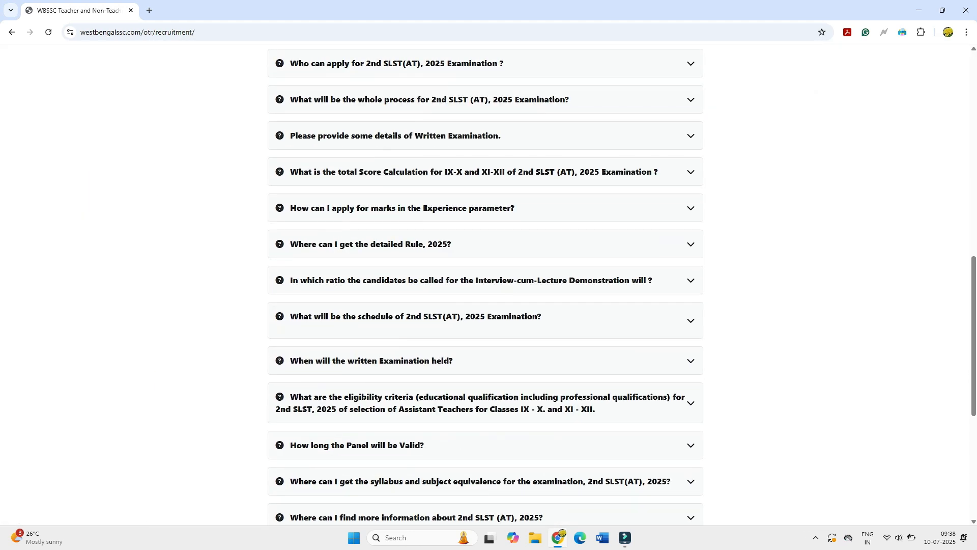
{"action": "scroll", "coordinate": [485, 285], "scroll_direction": "up", "scroll_amount": 8}
{"action": "left_click", "coordinate": [467, 138]}
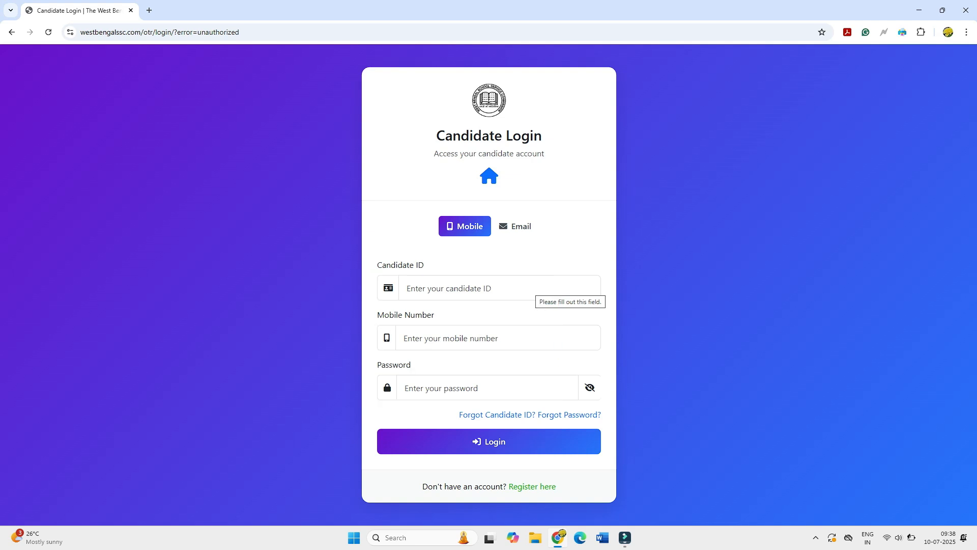
{"action": "left_click", "coordinate": [532, 486]}
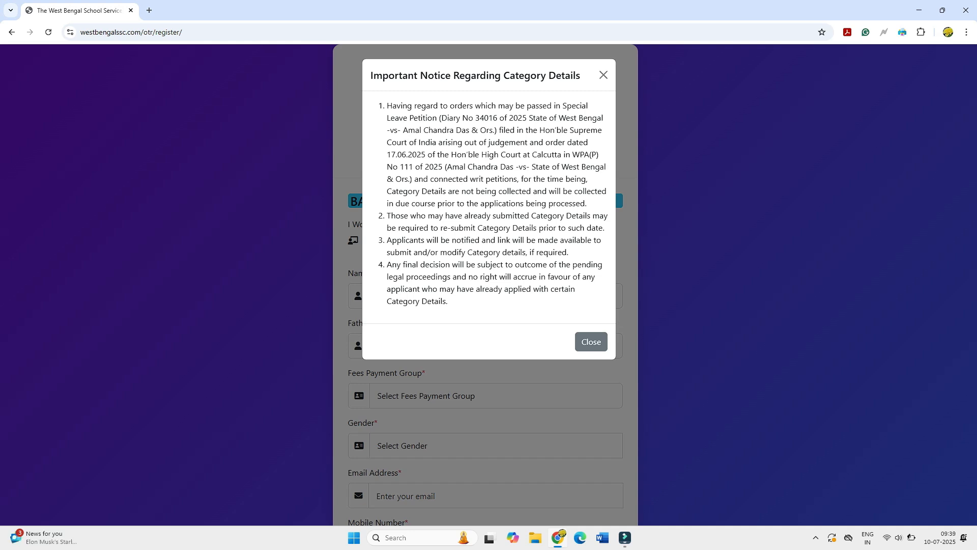
{"action": "left_click", "coordinate": [590, 341]}
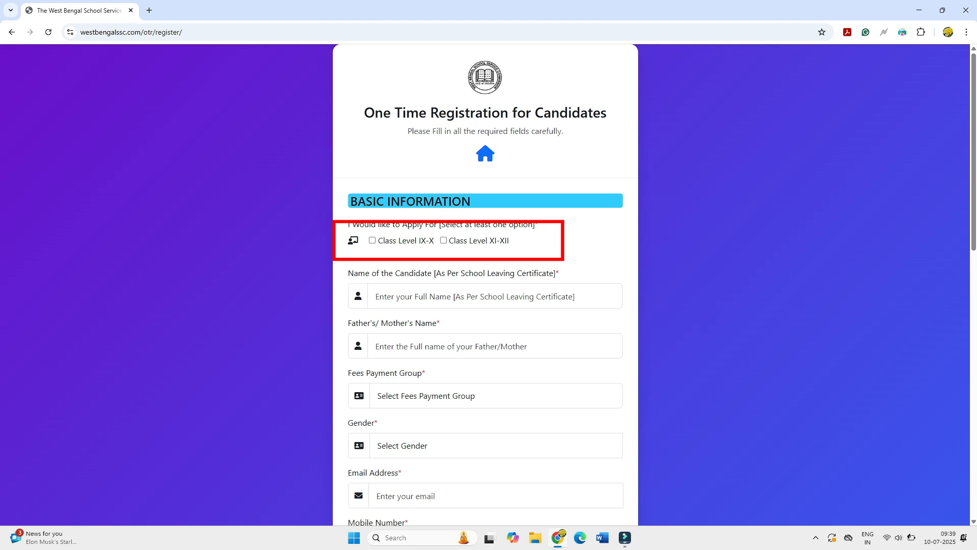
Select Class Level IX-X and Class Level XI-XII to apply for, and go through the remaining basic information fields
{"action": "left_click", "coordinate": [372, 240]}
{"action": "left_click", "coordinate": [443, 240]}
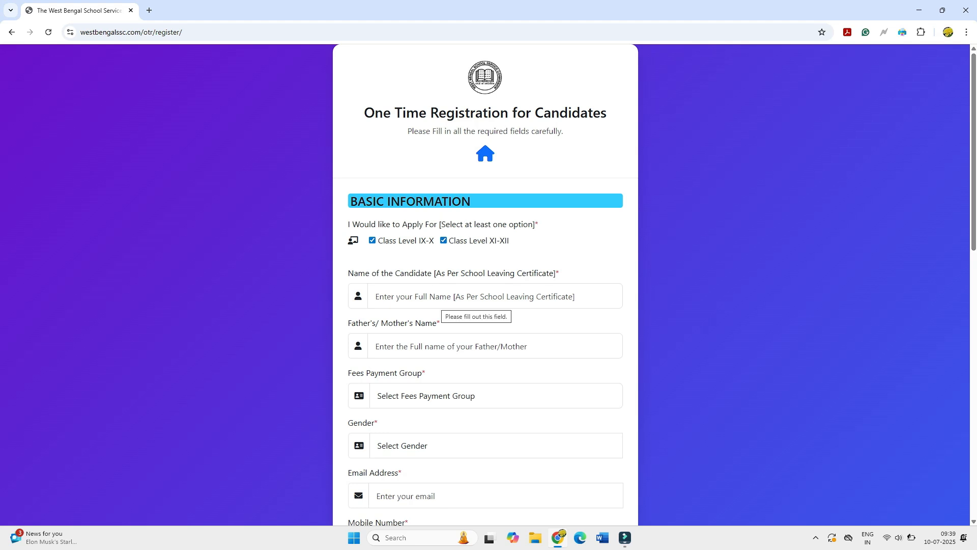
{"action": "left_click", "coordinate": [438, 300]}
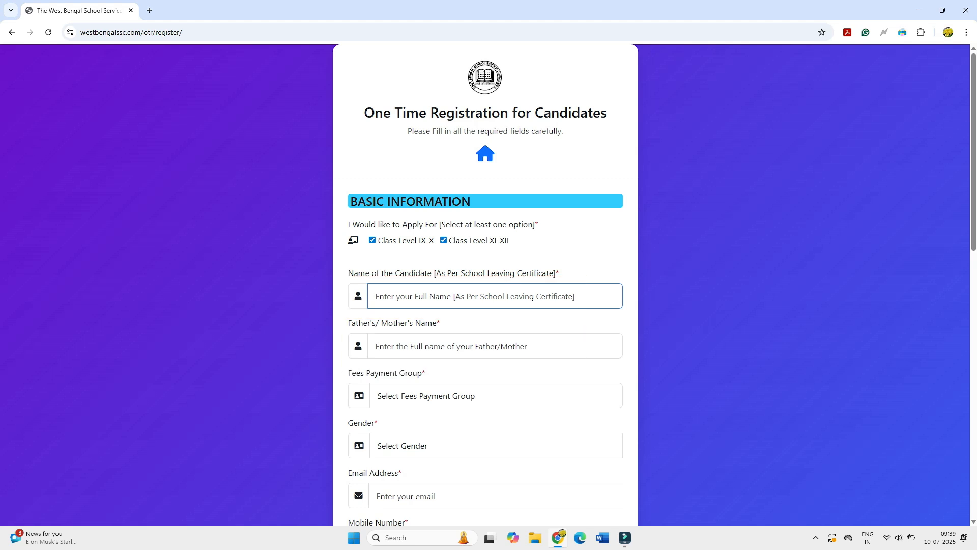
{"action": "left_click", "coordinate": [495, 395]}
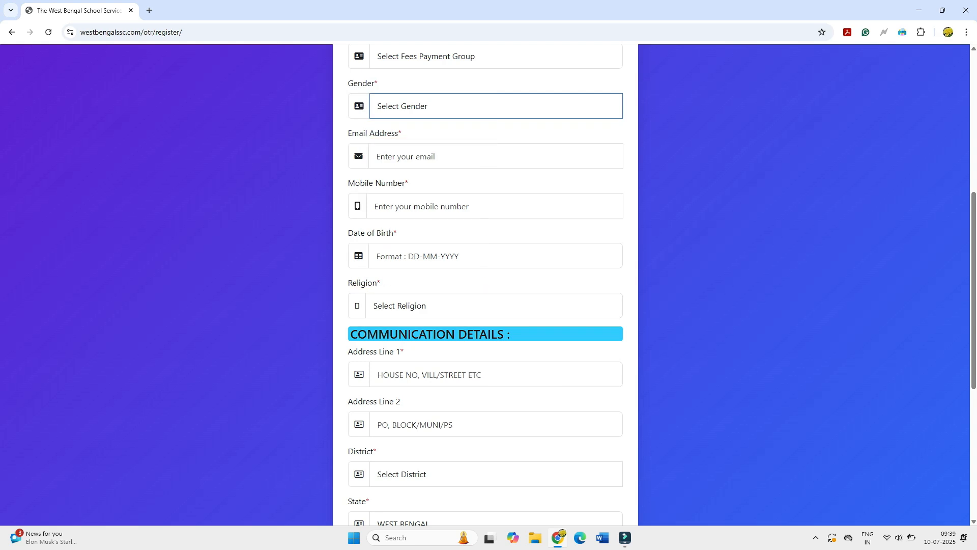
{"action": "scroll", "coordinate": [485, 285], "scroll_direction": "down", "scroll_amount": 6}
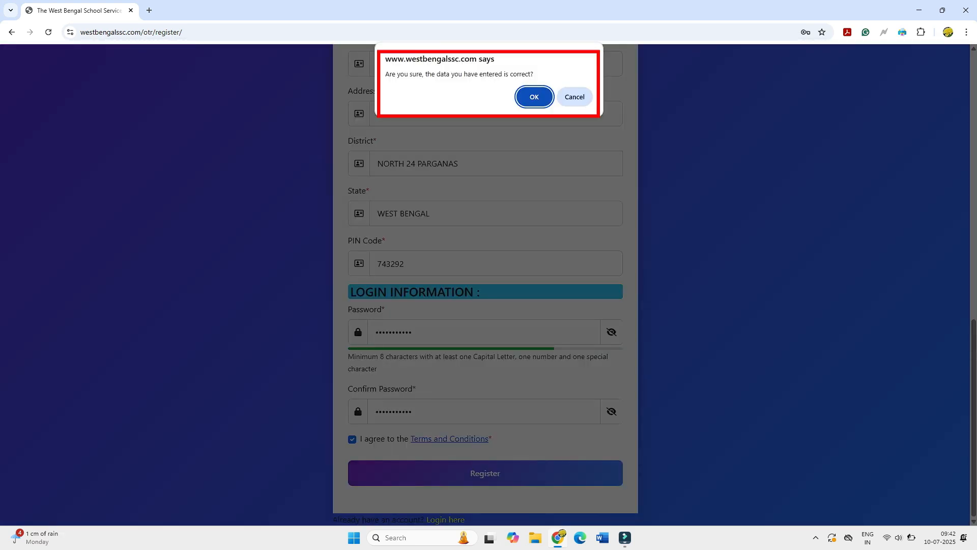
Confirm that the registration data is correct and dismiss the dashboard's welcome message with the candidate ID
{"action": "key", "text": "Return"}
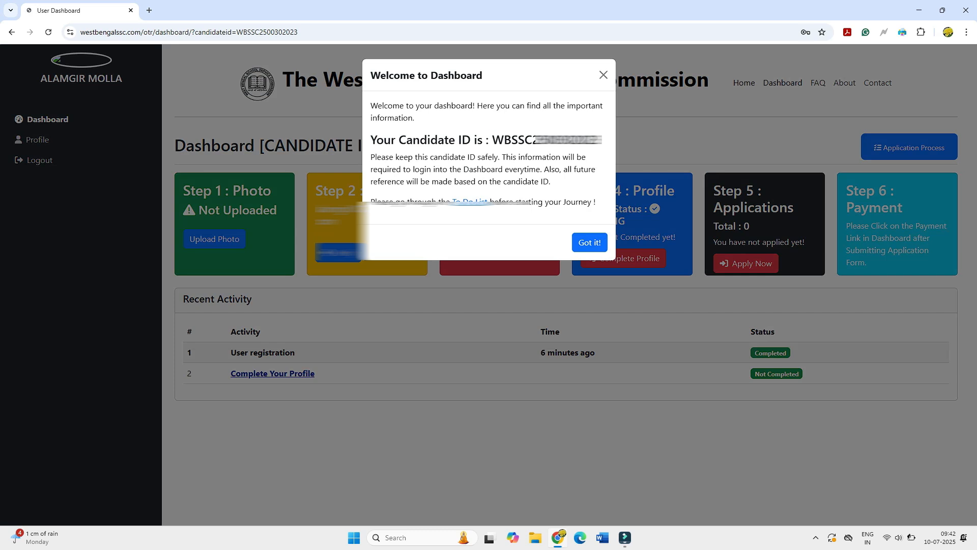
{"action": "double_click", "coordinate": [546, 140]}
{"action": "left_click", "coordinate": [589, 243]}
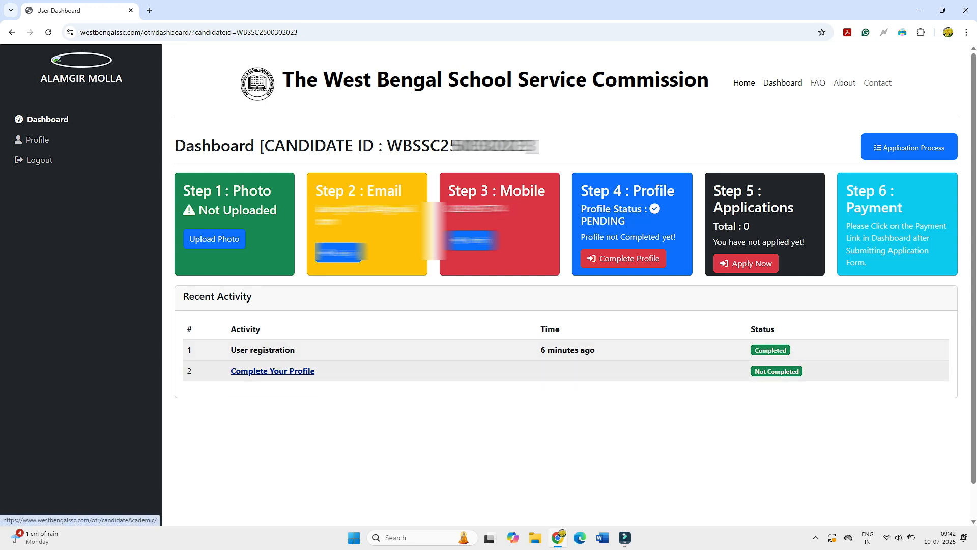
Choose and upload the candidate's JPG photo with signature, check the uploaded image and return to the dashboard
{"action": "left_click", "coordinate": [214, 239]}
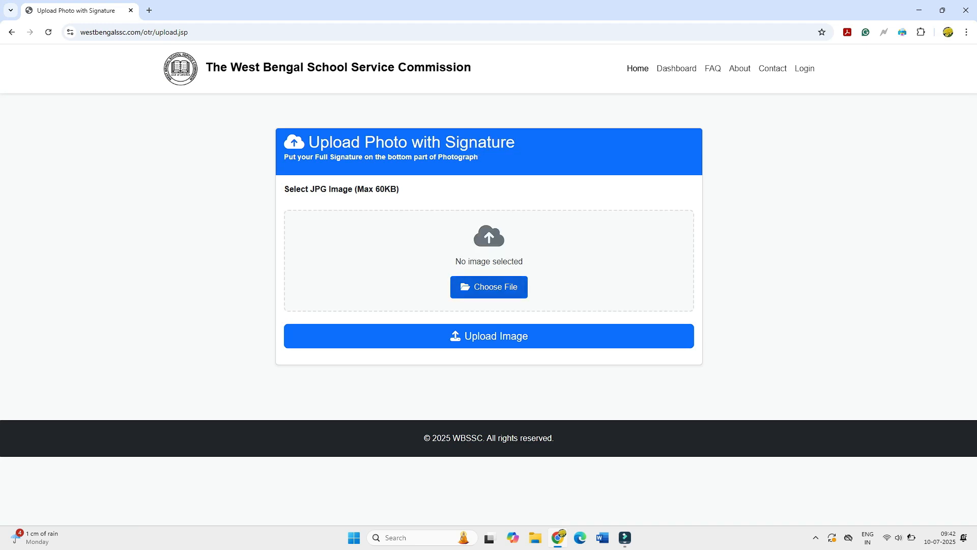
{"action": "left_click", "coordinate": [497, 287]}
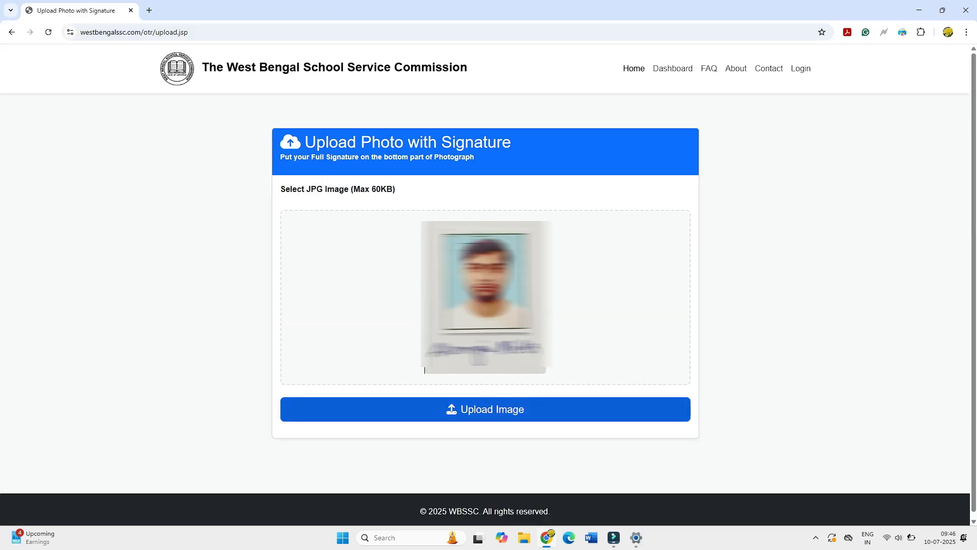
{"action": "left_click", "coordinate": [485, 409]}
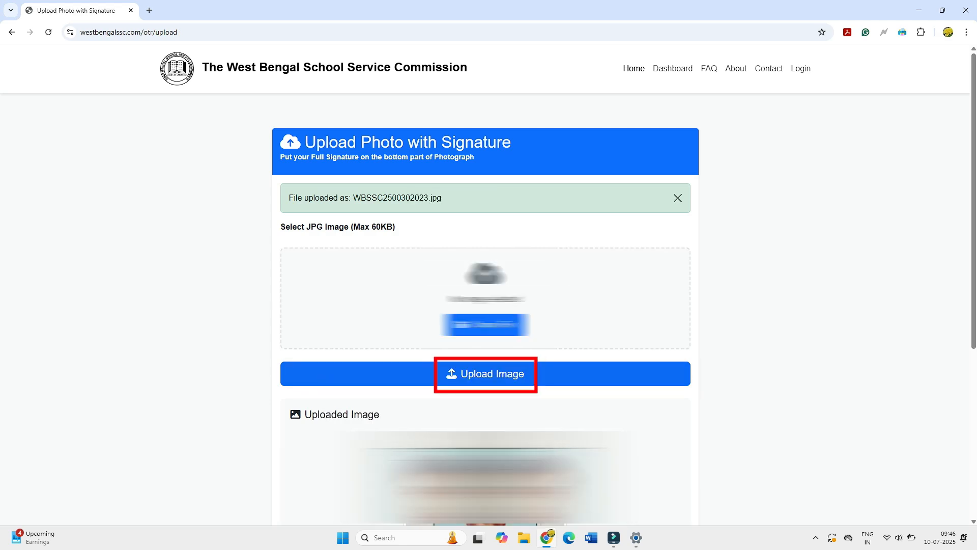
{"action": "scroll", "coordinate": [485, 305], "scroll_direction": "down", "scroll_amount": 5}
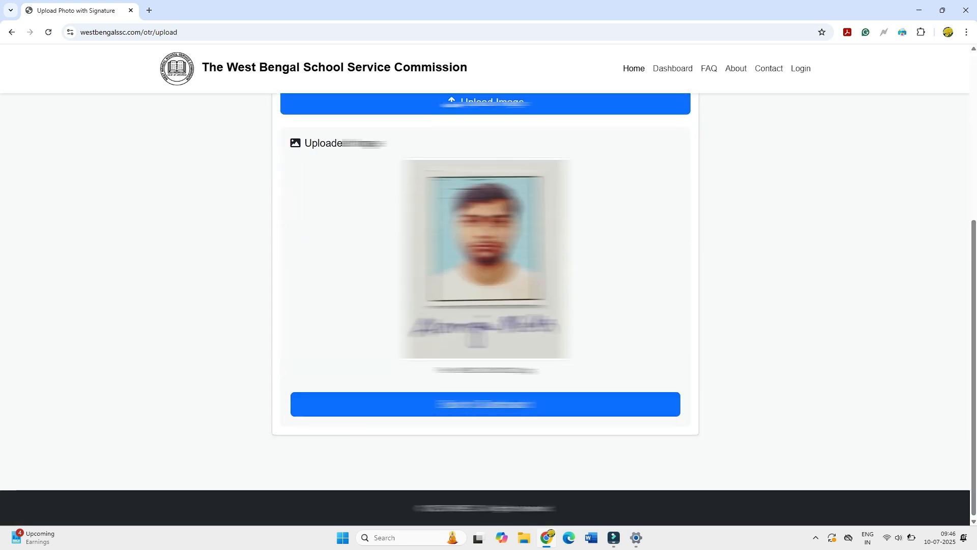
{"action": "left_click", "coordinate": [484, 404]}
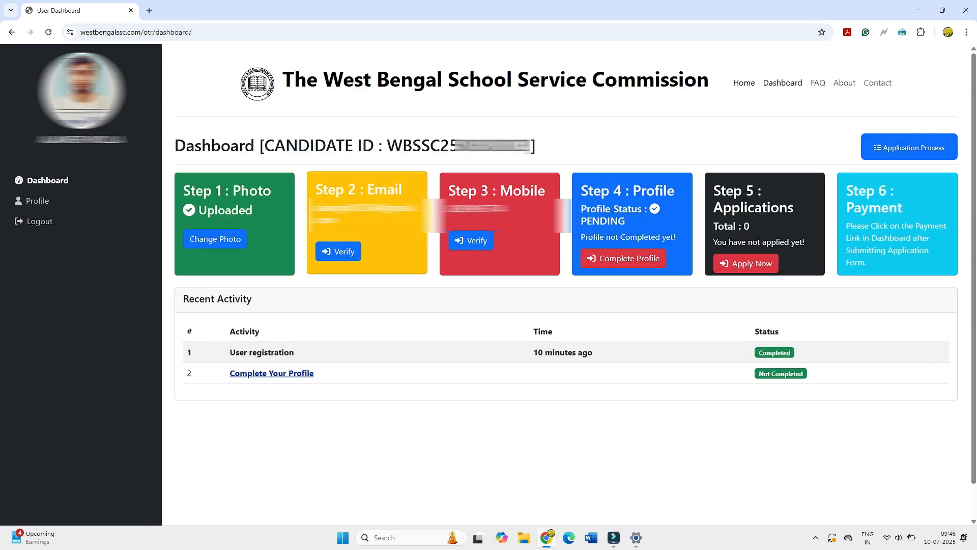
Verify the candidate's email address by entering the emailed OTP, and return to the dashboard
{"action": "left_click", "coordinate": [339, 251]}
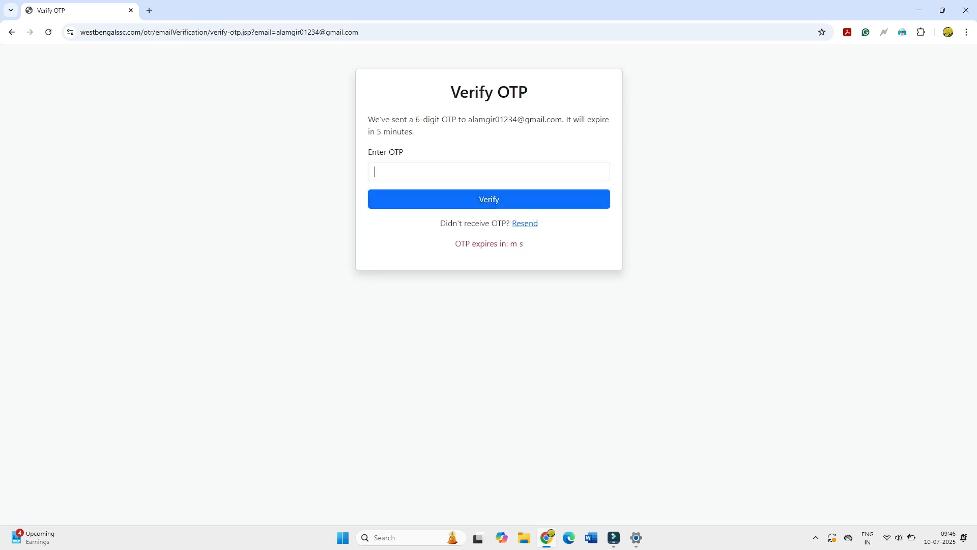
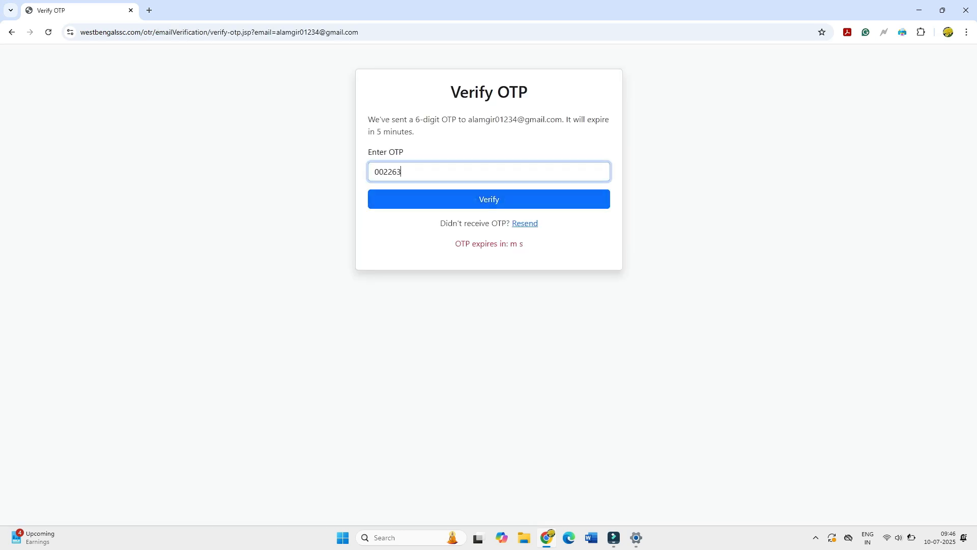
{"action": "left_click", "coordinate": [488, 199]}
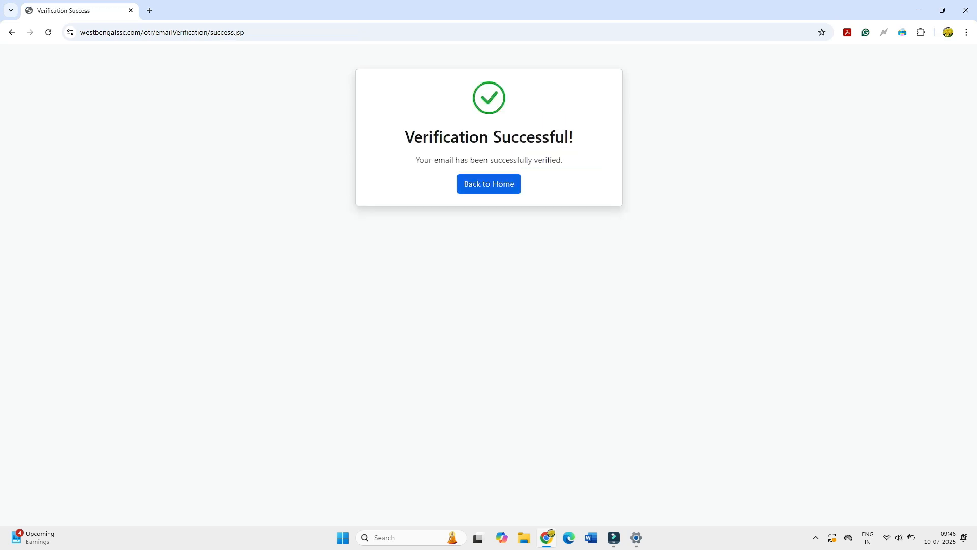
{"action": "left_click", "coordinate": [488, 183]}
Verify the candidate's mobile number by entering the received OTP, and return to the dashboard
{"action": "left_click", "coordinate": [471, 237]}
{"action": "key", "text": "Return"}
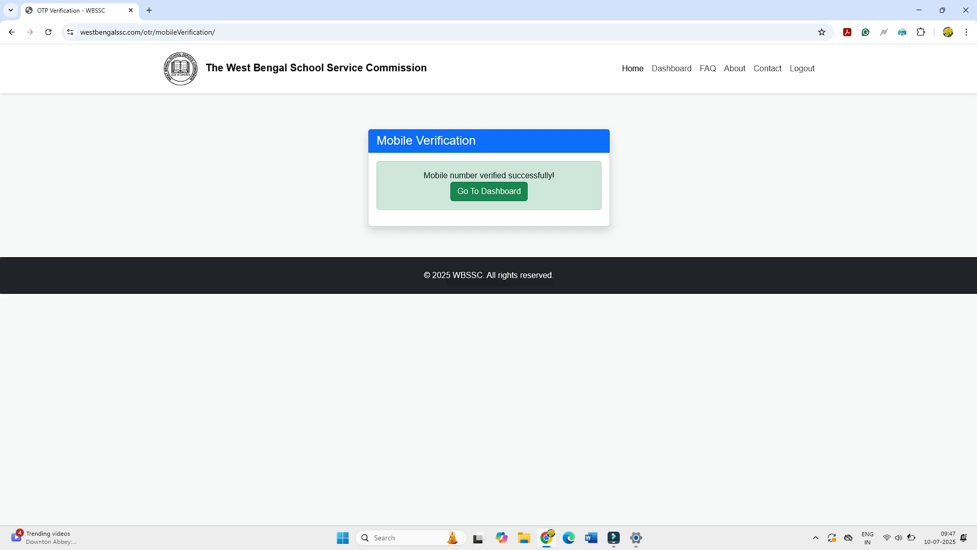
{"action": "left_click", "coordinate": [488, 190]}
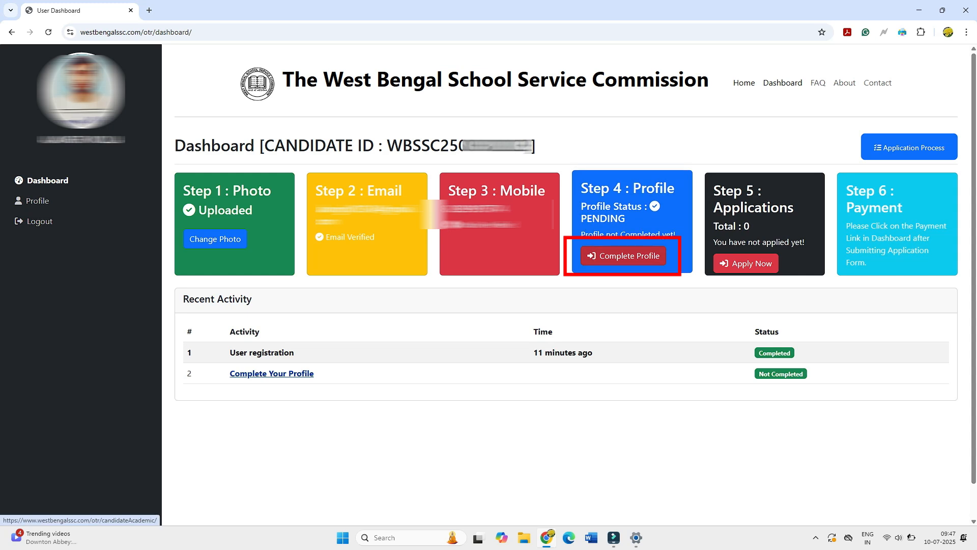
Open the candidate profile for completion and continue past the personal information to the education details
{"action": "left_click", "coordinate": [623, 256]}
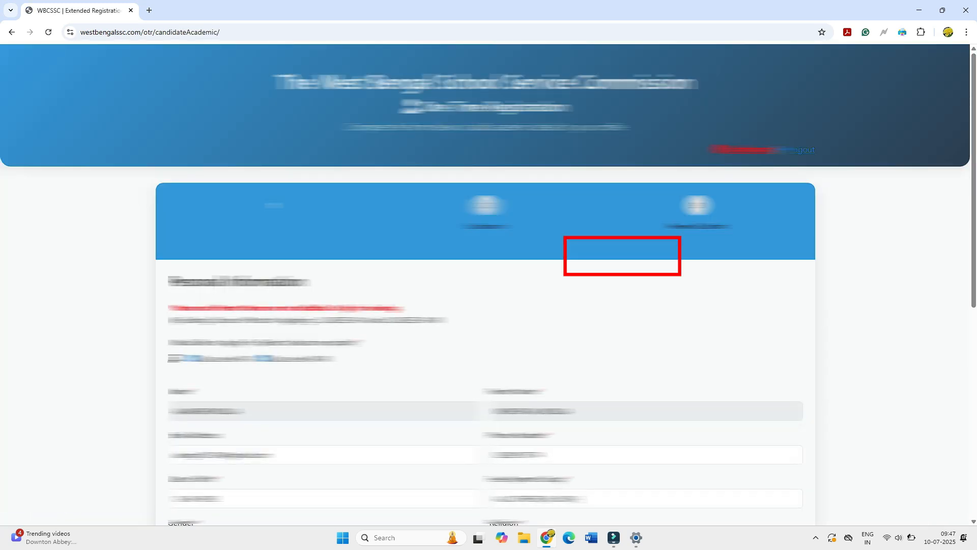
{"action": "scroll", "coordinate": [488, 305], "scroll_direction": "down", "scroll_amount": 5}
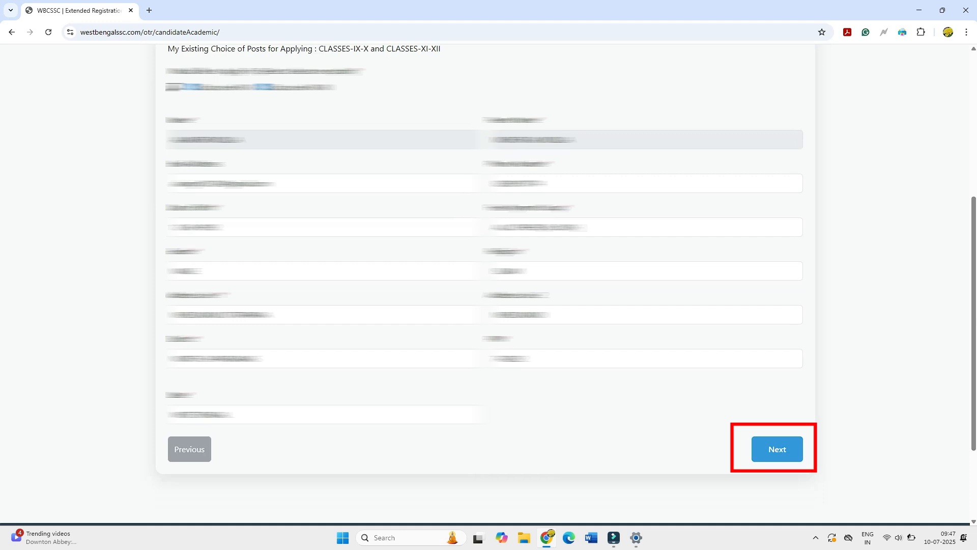
{"action": "left_click", "coordinate": [777, 449]}
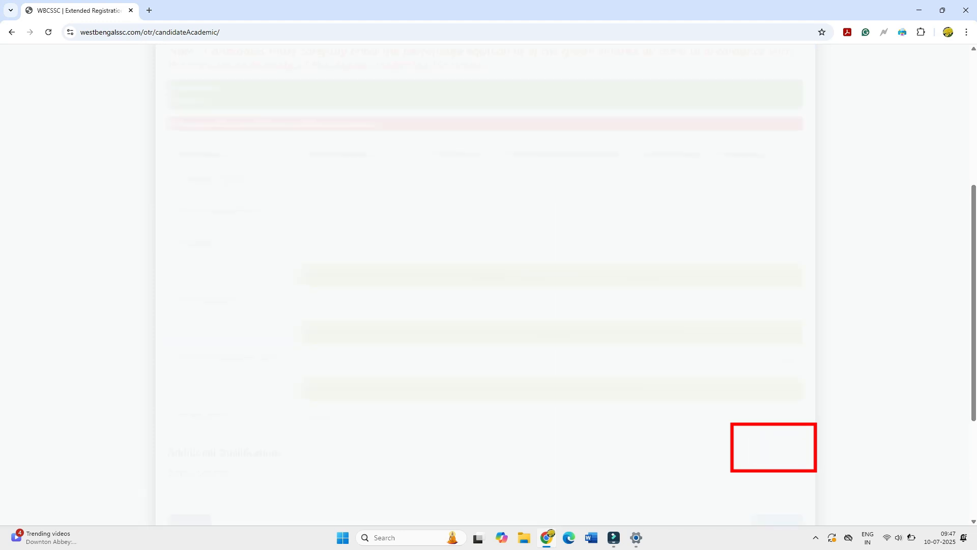
Fill in the school examination details, entering full marks 500 and marks obtained 386 for Higher Secondary
{"action": "scroll", "coordinate": [567, 367], "scroll_direction": "down", "scroll_amount": 1}
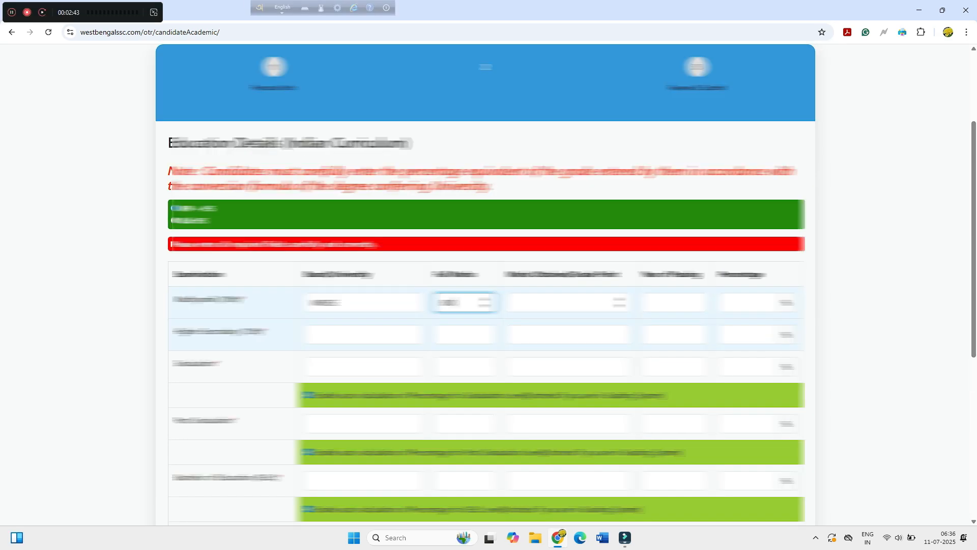
{"action": "key", "text": "Tab"}
{"action": "key", "text": "Tab"}
{"action": "key", "text": "Tab"}
{"action": "key", "text": "Tab"}
{"action": "key", "text": "Tab"}
{"action": "type", "text": "500"}
{"action": "key", "text": "Tab"}
{"action": "type", "text": "386"}
Fill in the Graduation details with the university, full marks 800, marks obtained 457 and the year of passing
{"action": "type", "text": "OU"}
{"action": "scroll", "coordinate": [484, 434], "scroll_direction": "up", "scroll_amount": 1}
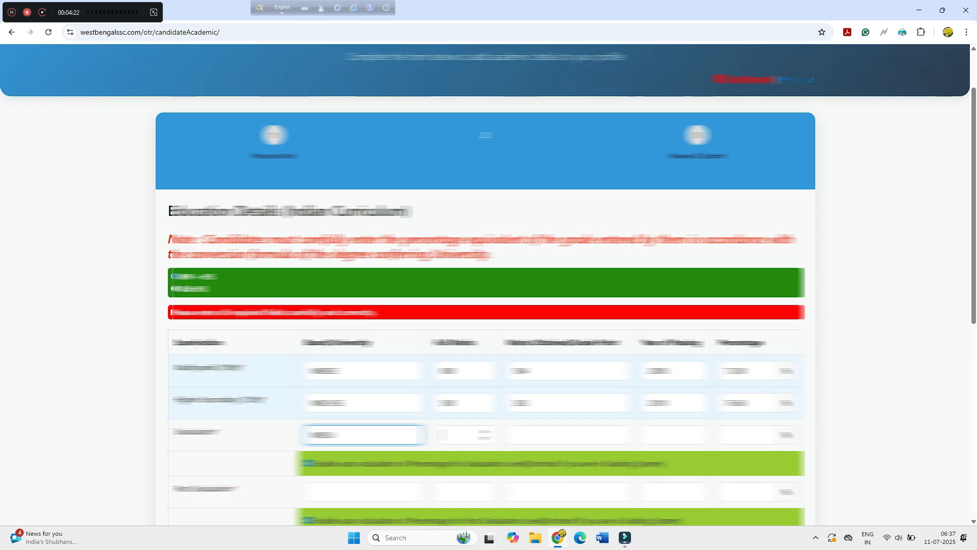
{"action": "scroll", "coordinate": [484, 434], "scroll_direction": "down", "scroll_amount": 3}
{"action": "left_click", "coordinate": [464, 231]}
{"action": "type", "text": "800"}
{"action": "left_click", "coordinate": [567, 231]}
{"action": "type", "text": "457"}
{"action": "left_click", "coordinate": [674, 231]}
Fill in the Post Graduation details: university NSOU, full marks 1000, marks obtained 560, year of passing 2015
{"action": "left_click", "coordinate": [364, 288]}
{"action": "type", "text": "NSOU"}
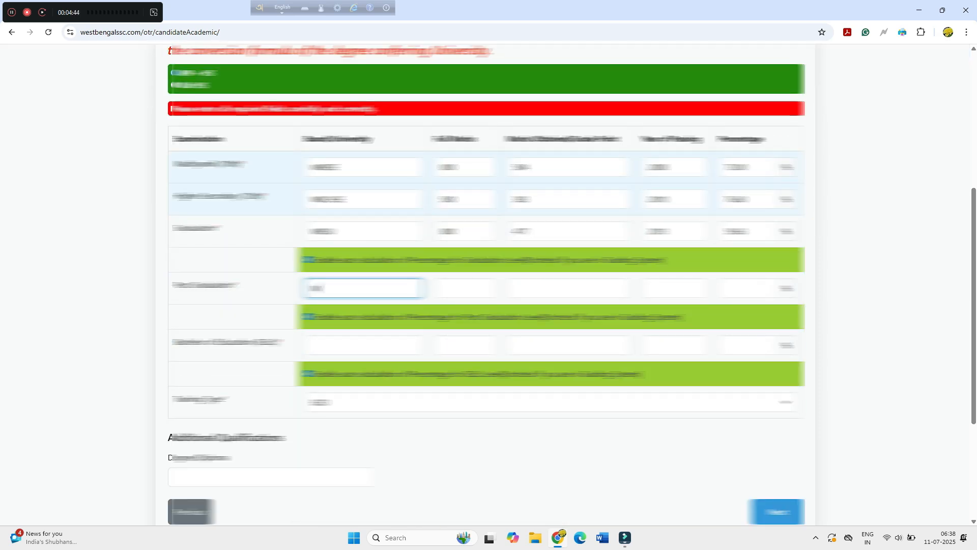
{"action": "left_click", "coordinate": [465, 288]}
{"action": "type", "text": "1000"}
{"action": "left_click", "coordinate": [567, 288]}
{"action": "type", "text": "560"}
{"action": "left_click", "coordinate": [674, 288]}
{"action": "type", "text": "2015"}
Fill in the B.Ed. details: university WBSU, full marks 2000, marks obtained 1617, year of passing 2017, with B.ED as training type
{"action": "left_click", "coordinate": [363, 345]}
{"action": "type", "text": "WBSU"}
{"action": "left_click", "coordinate": [465, 345]}
{"action": "type", "text": "2000"}
{"action": "left_click", "coordinate": [567, 345]}
{"action": "type", "text": "1617"}
{"action": "left_click", "coordinate": [674, 345]}
{"action": "type", "text": "2017"}
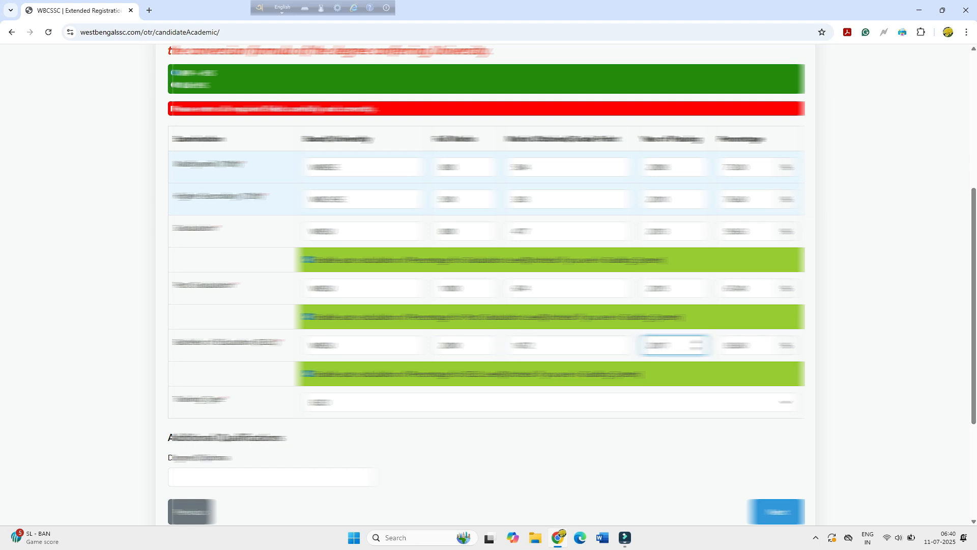
{"action": "left_click", "coordinate": [550, 402]}
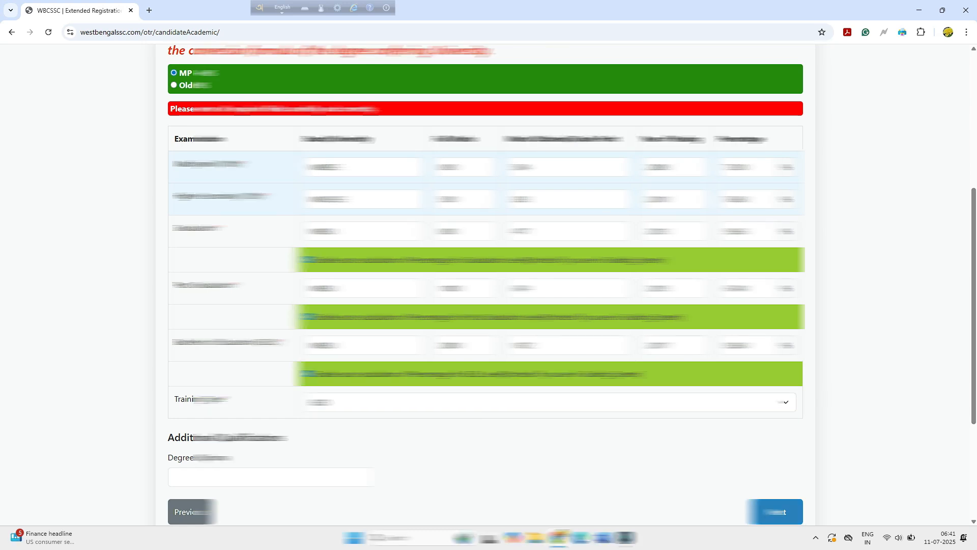
Continue to the profile review, certify the information as accurate and complete, and submit the profile form with confirmation
{"action": "left_click", "coordinate": [774, 511]}
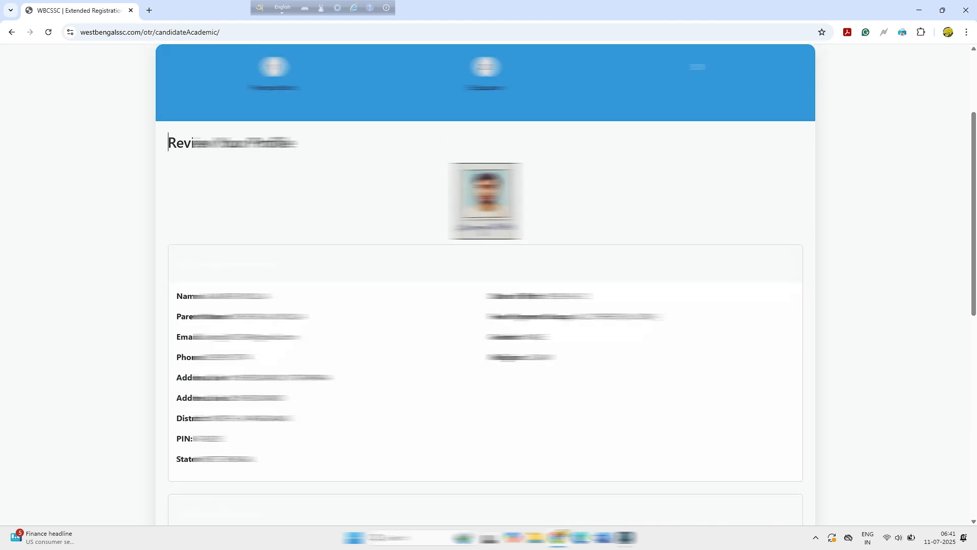
{"action": "scroll", "coordinate": [488, 285], "scroll_direction": "down", "scroll_amount": 8}
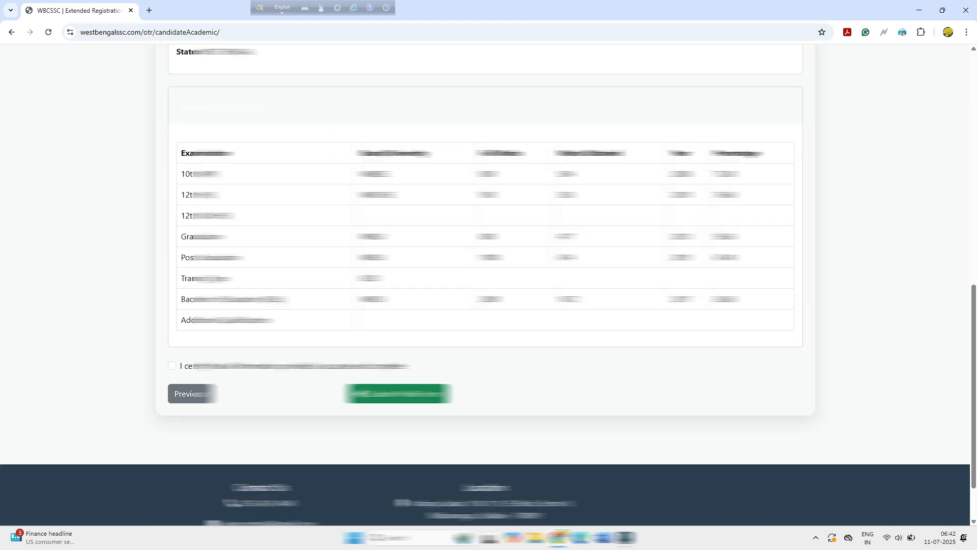
{"action": "left_click", "coordinate": [172, 365]}
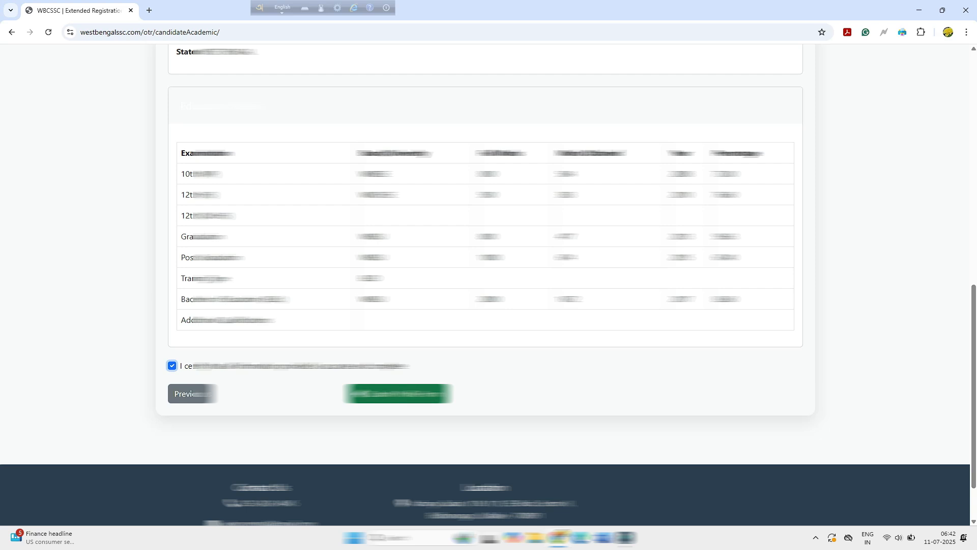
{"action": "left_click", "coordinate": [397, 394]}
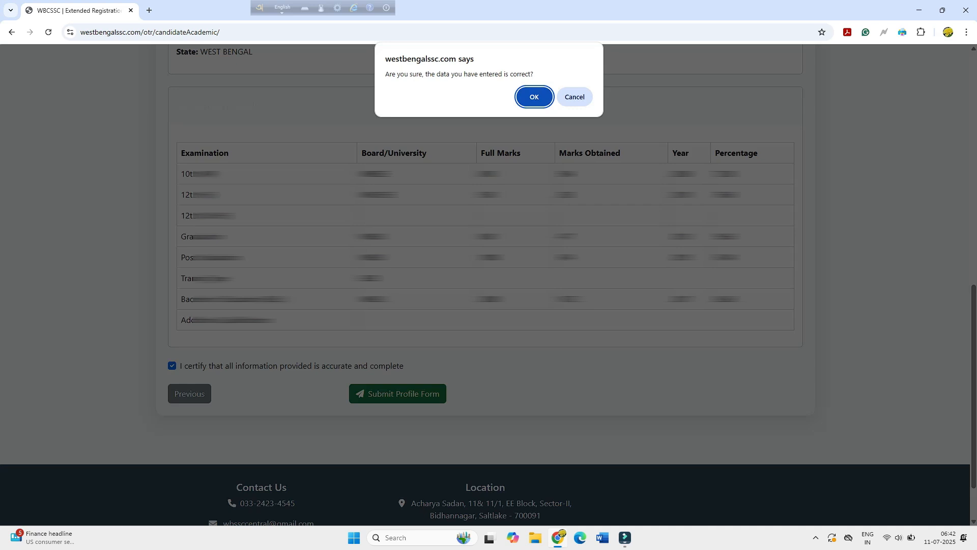
{"action": "key", "text": "Return"}
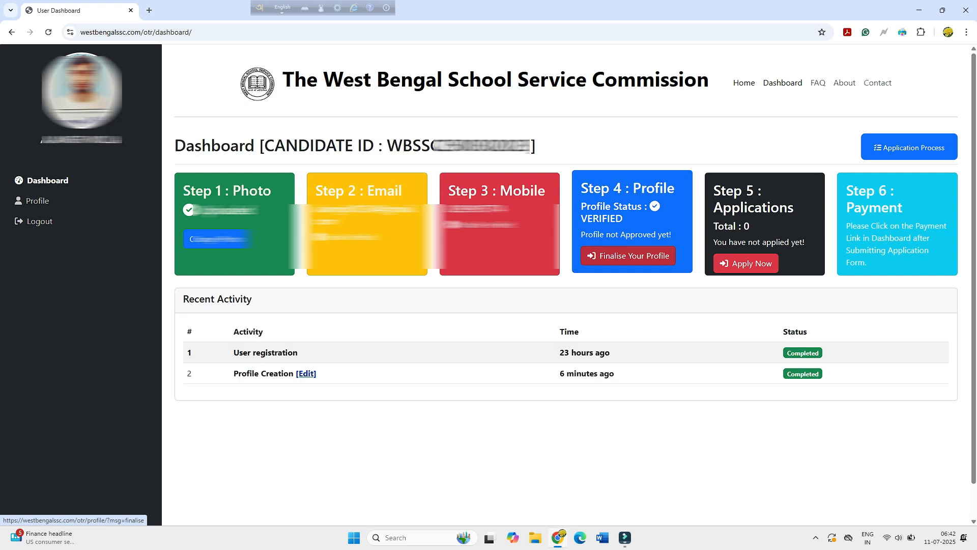
Finalise the candidate profile from the dashboard and confirm the final submission
{"action": "left_click", "coordinate": [628, 256]}
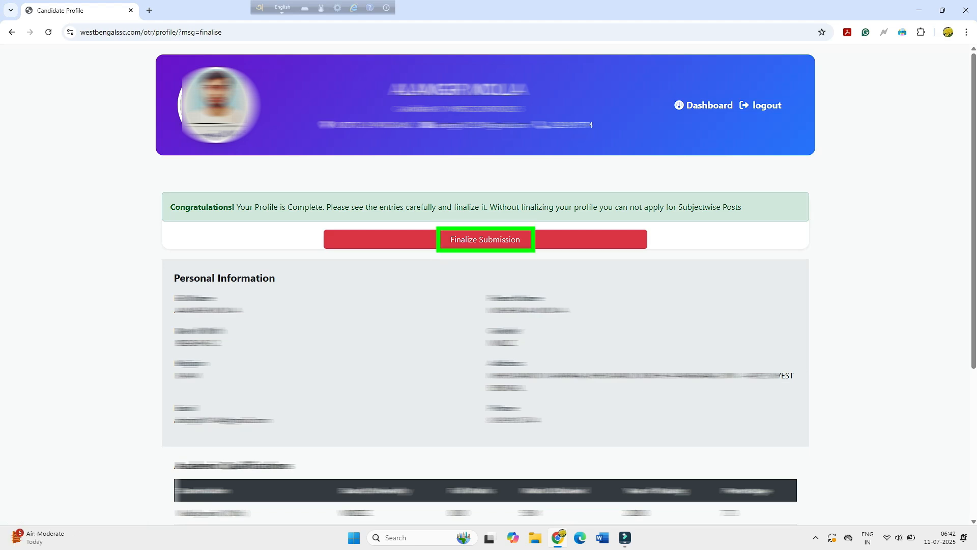
{"action": "left_click", "coordinate": [485, 239]}
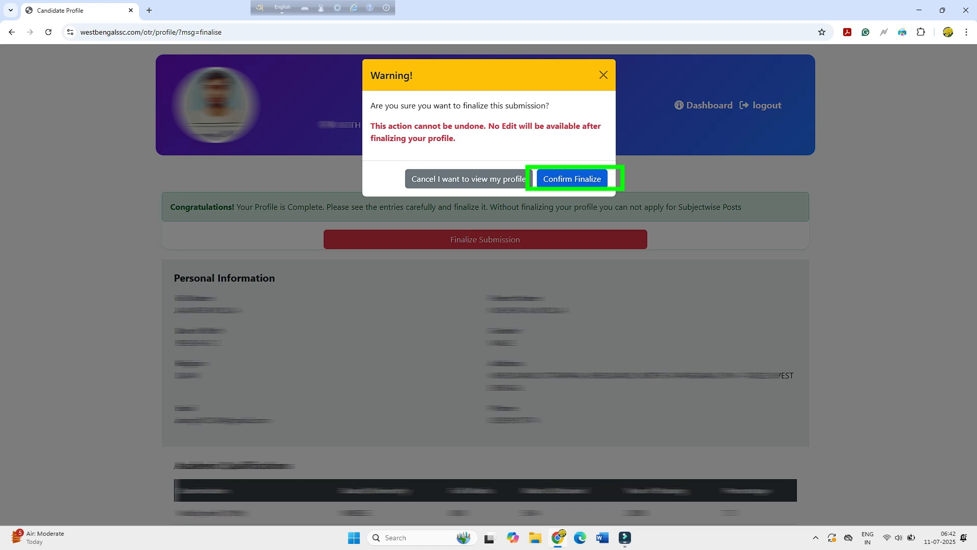
{"action": "left_click", "coordinate": [571, 179]}
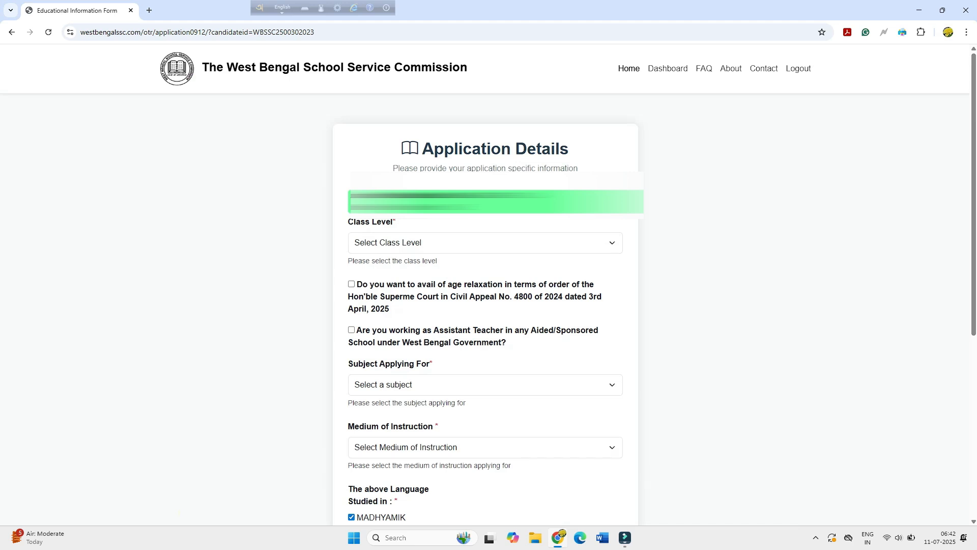
Select Class Level IX-X and subject GEOGRAPHY(GRAD), leaving the age relaxation and working Assistant Teacher options unticked
{"action": "left_click", "coordinate": [485, 242]}
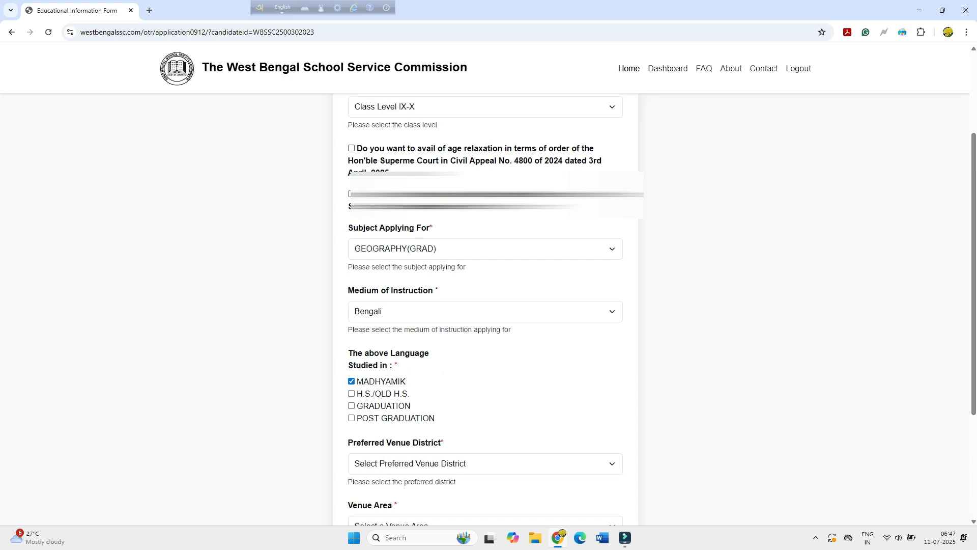
{"action": "left_click", "coordinate": [351, 147]}
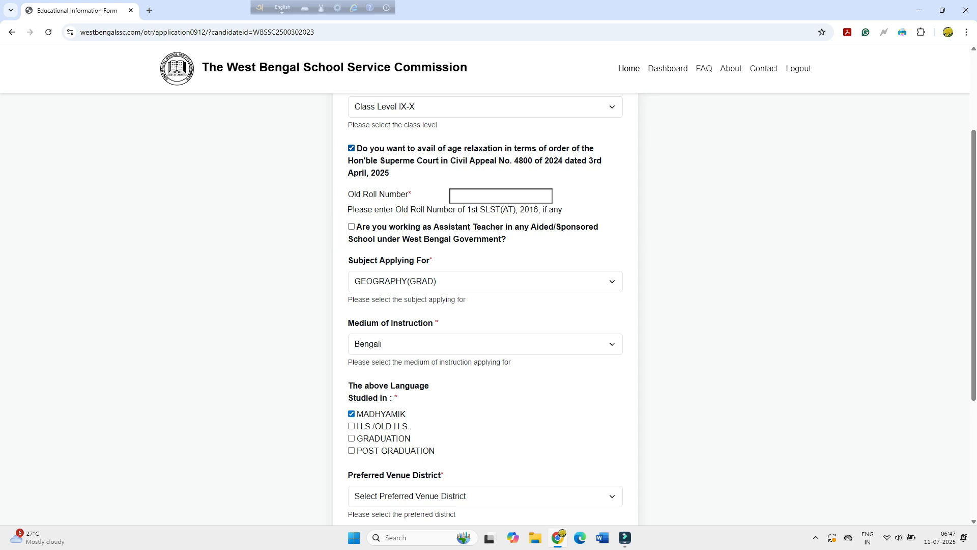
{"action": "left_click", "coordinate": [351, 148]}
{"action": "left_click", "coordinate": [351, 194]}
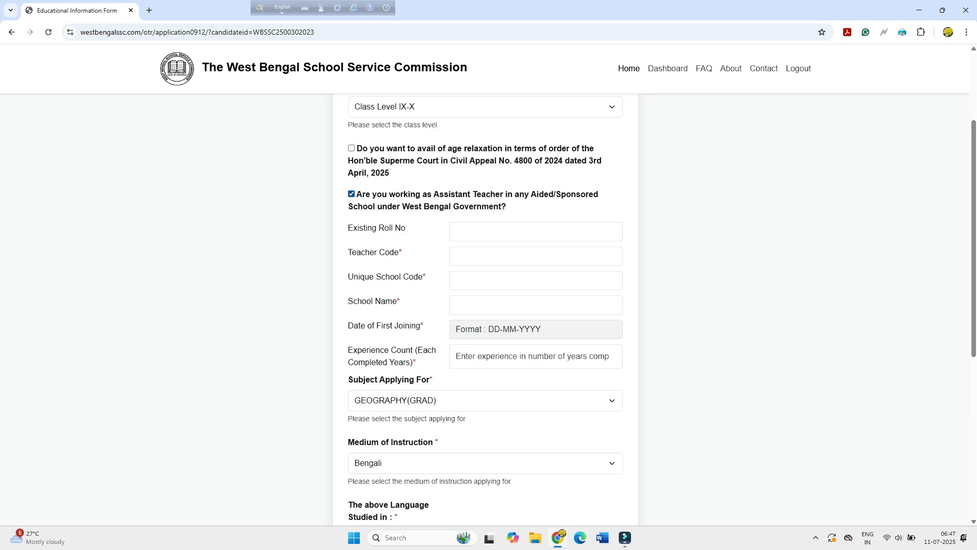
{"action": "left_click", "coordinate": [351, 194]}
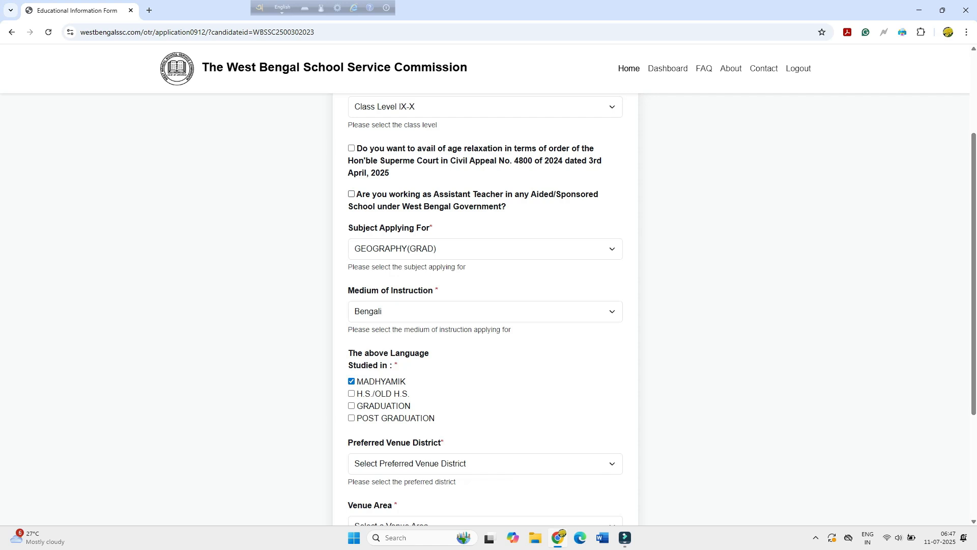
Set the medium of instruction to Bengali, marked as studied in Madhyamik, H.S./Old H.S. and Graduation
{"action": "left_click", "coordinate": [485, 312]}
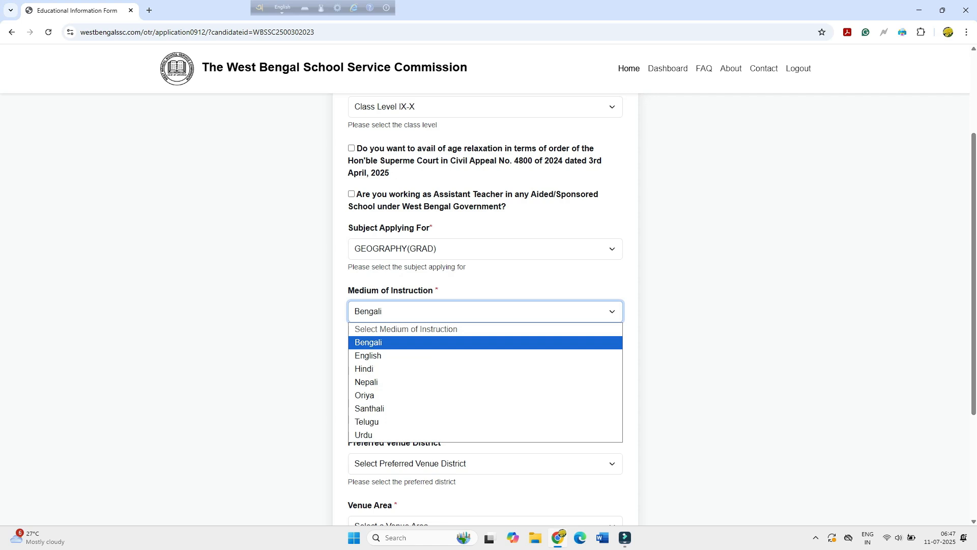
{"action": "left_click", "coordinate": [368, 342]}
{"action": "left_click", "coordinate": [351, 381]}
{"action": "left_click", "coordinate": [351, 393]}
{"action": "left_click", "coordinate": [351, 406]}
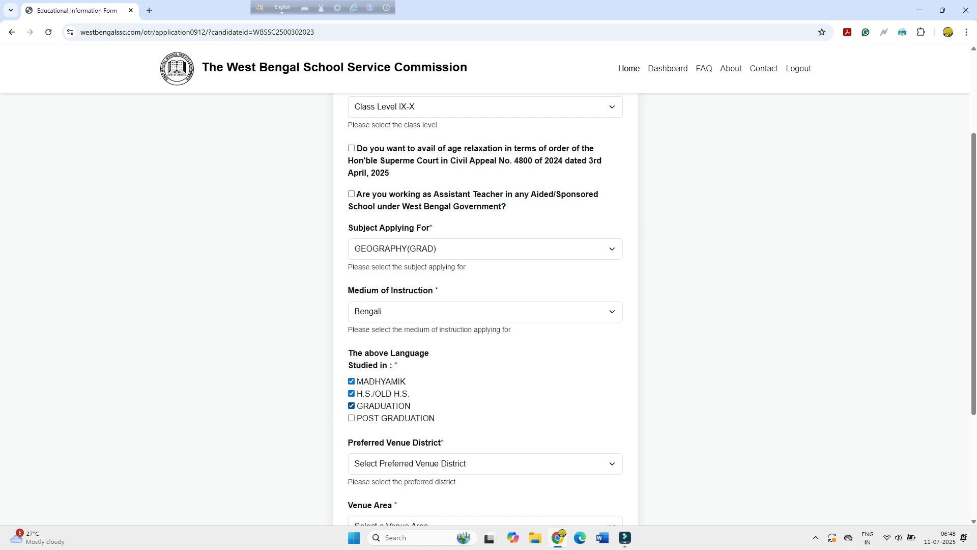
Set the preferred venue district to NORTH 24 PARGANAS and the venue area to BASIRHAT
{"action": "scroll", "coordinate": [486, 305], "scroll_direction": "down", "scroll_amount": 3}
{"action": "left_click", "coordinate": [413, 359]}
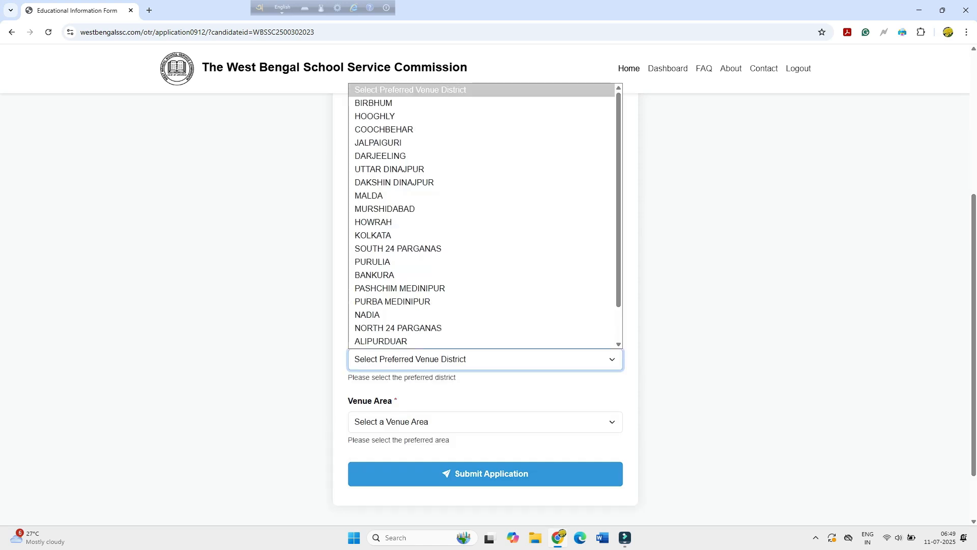
{"action": "key", "text": "End"}
{"action": "key", "text": "Up"}
{"action": "key", "text": "Return"}
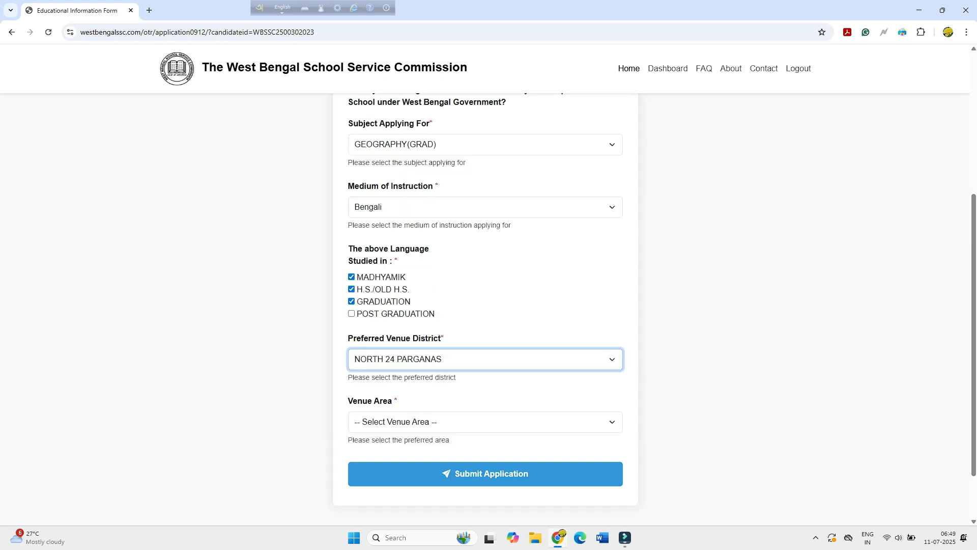
{"action": "left_click", "coordinate": [485, 422]}
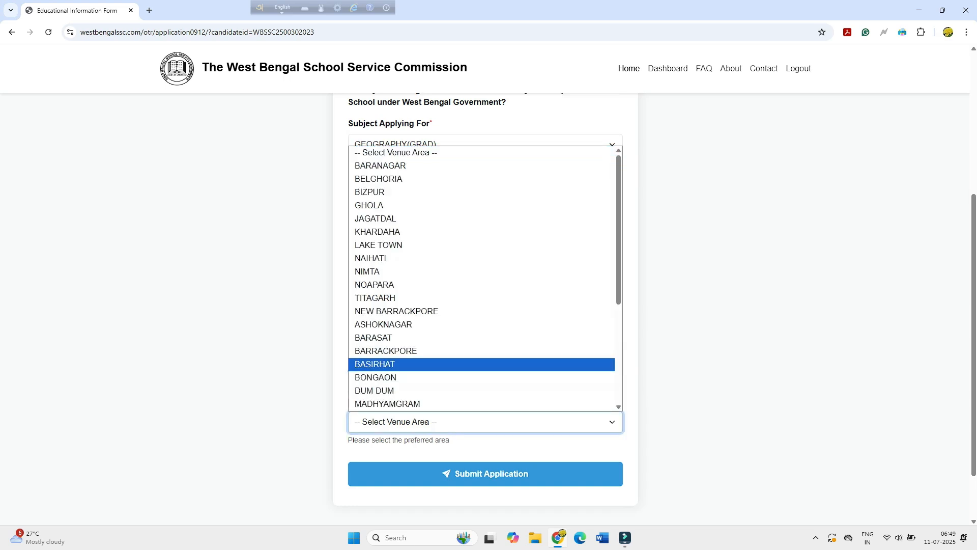
{"action": "key", "text": "Return"}
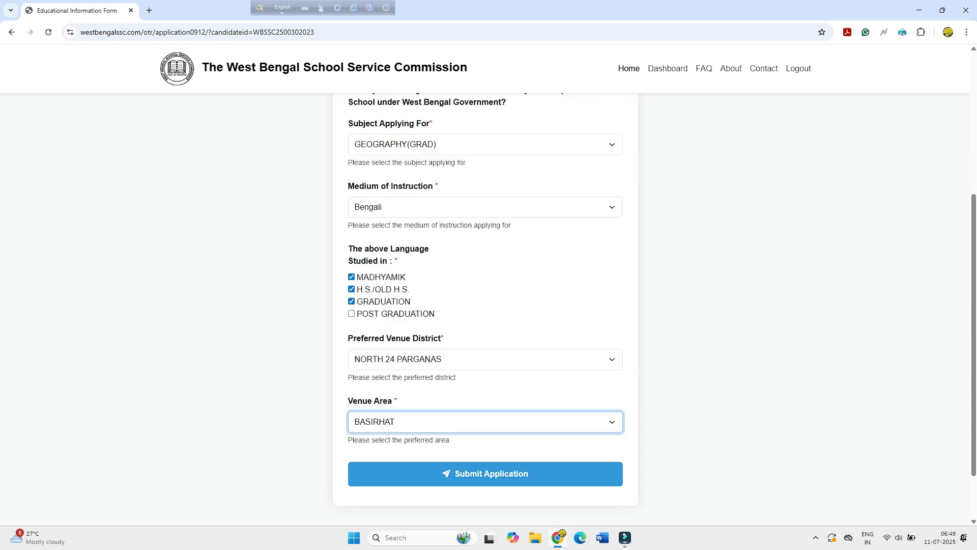
Submit the Class IX-X application, confirm the entered data is correct, and return to the dashboard
{"action": "key", "text": "Tab"}
{"action": "key", "text": "Return"}
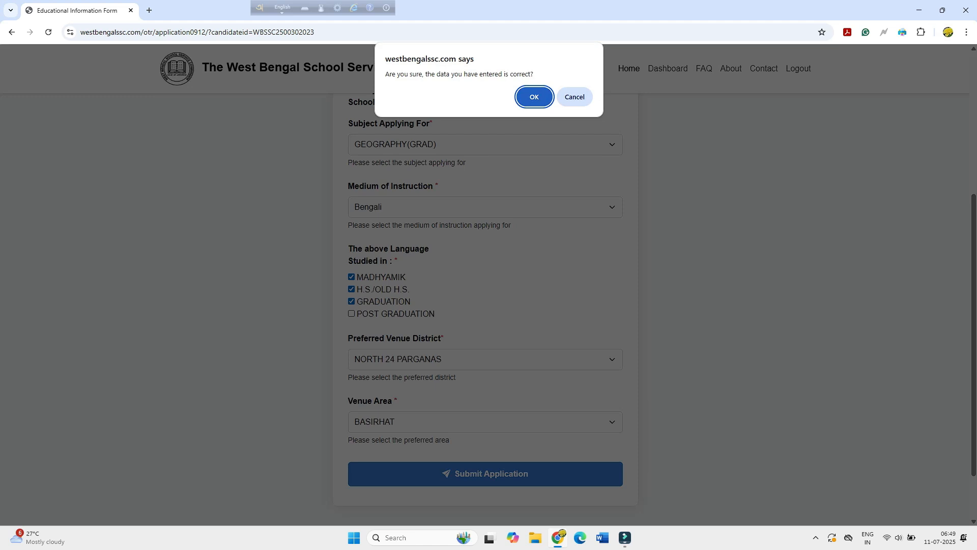
{"action": "key", "text": "Return"}
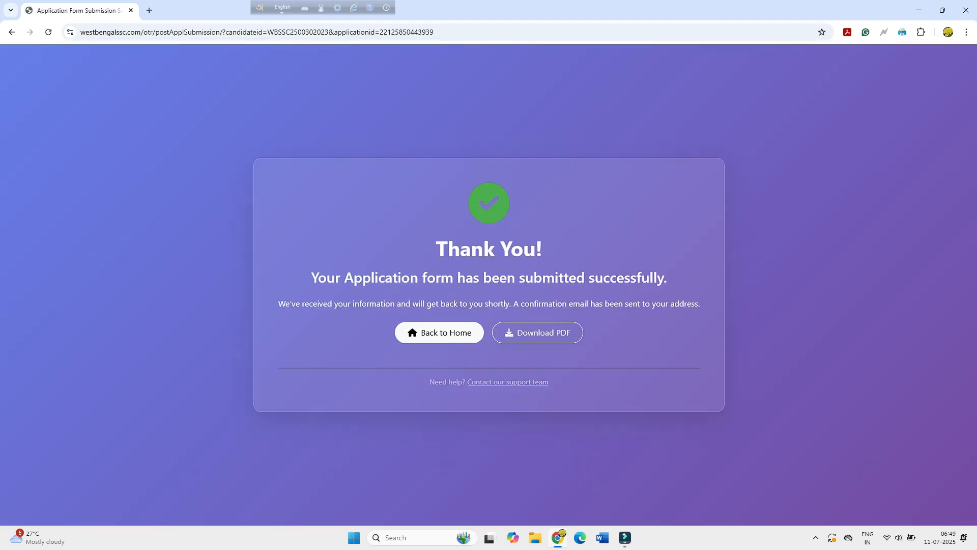
{"action": "left_click", "coordinate": [439, 332]}
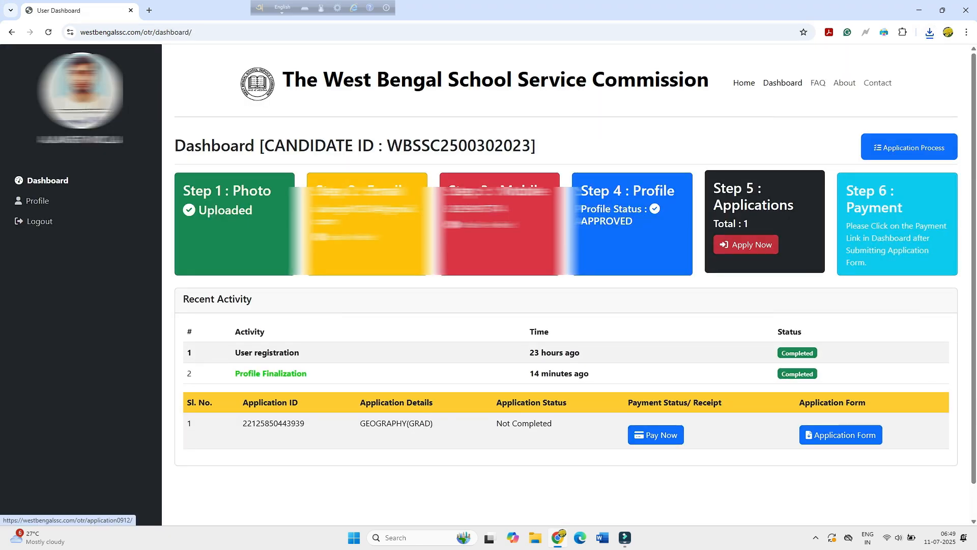
Start a second application with Class Level XI-XII and GEOGRAPHY (PG) as the subject
{"action": "left_click", "coordinate": [745, 244]}
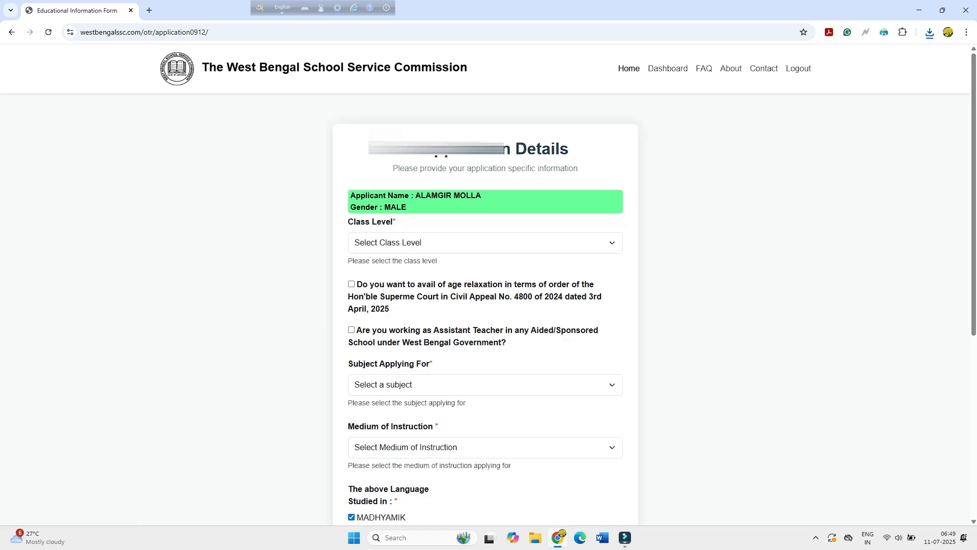
{"action": "left_click", "coordinate": [486, 243]}
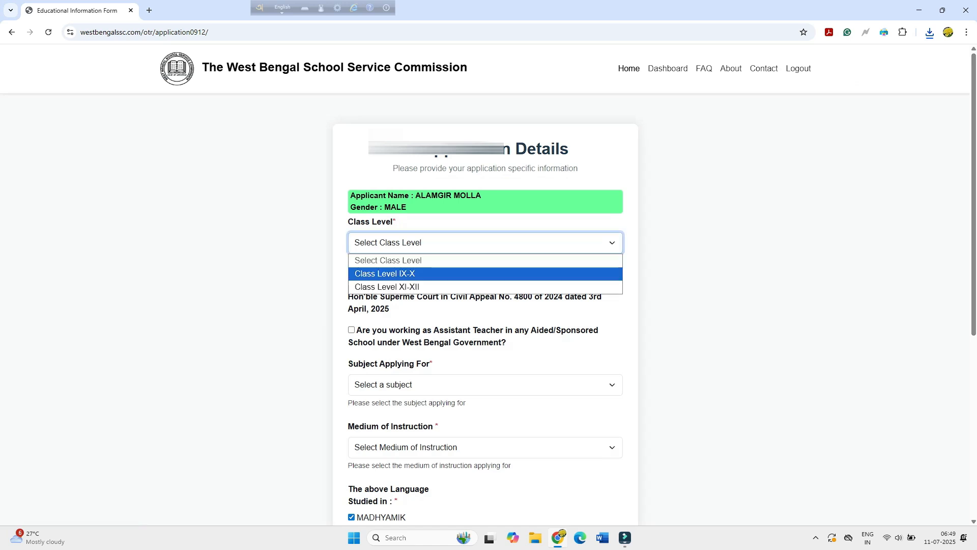
{"action": "left_click", "coordinate": [407, 286]}
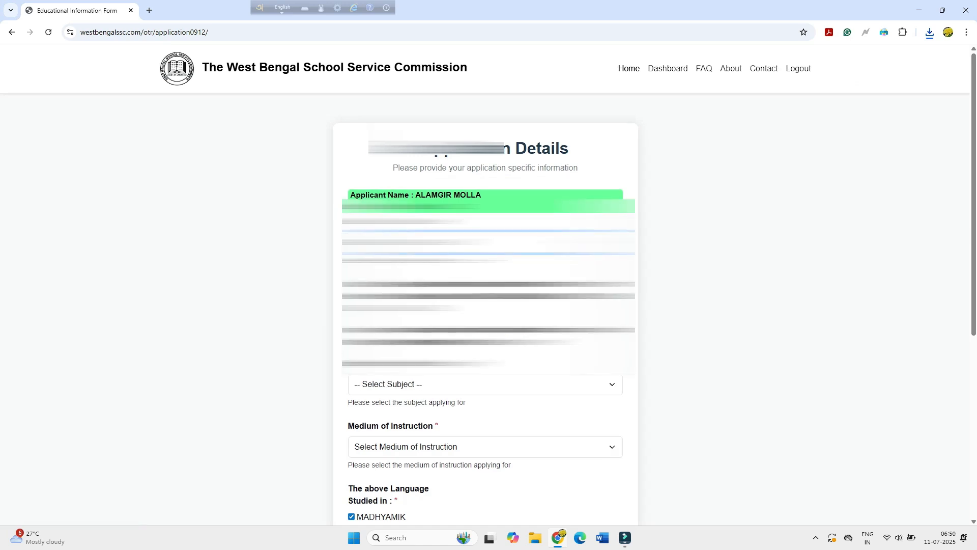
{"action": "scroll", "coordinate": [486, 316], "scroll_direction": "down", "scroll_amount": 1}
{"action": "left_click", "coordinate": [485, 317]}
{"action": "scroll", "coordinate": [407, 203], "scroll_direction": "down", "scroll_amount": 3}
{"action": "left_click", "coordinate": [402, 257]}
{"action": "scroll", "coordinate": [407, 285], "scroll_direction": "down", "scroll_amount": 2}
Choose the second application's medium of instruction and mark the levels at which that language was studied
{"action": "left_click", "coordinate": [486, 243]}
{"action": "left_click", "coordinate": [387, 274]}
{"action": "left_click", "coordinate": [351, 326]}
{"action": "left_click", "coordinate": [351, 338]}
Choose the preferred venue district and venue area for the second application
{"action": "left_click", "coordinate": [485, 396]}
{"action": "left_click", "coordinate": [402, 325]}
{"action": "left_click", "coordinate": [485, 459]}
{"action": "left_click", "coordinate": [382, 209]}
{"action": "left_click", "coordinate": [486, 459]}
{"action": "left_click", "coordinate": [382, 229]}
Submit the Class XI-XII application with confirmation and download its PDF
{"action": "left_click", "coordinate": [486, 510]}
{"action": "left_click", "coordinate": [572, 96]}
{"action": "left_click", "coordinate": [537, 332]}
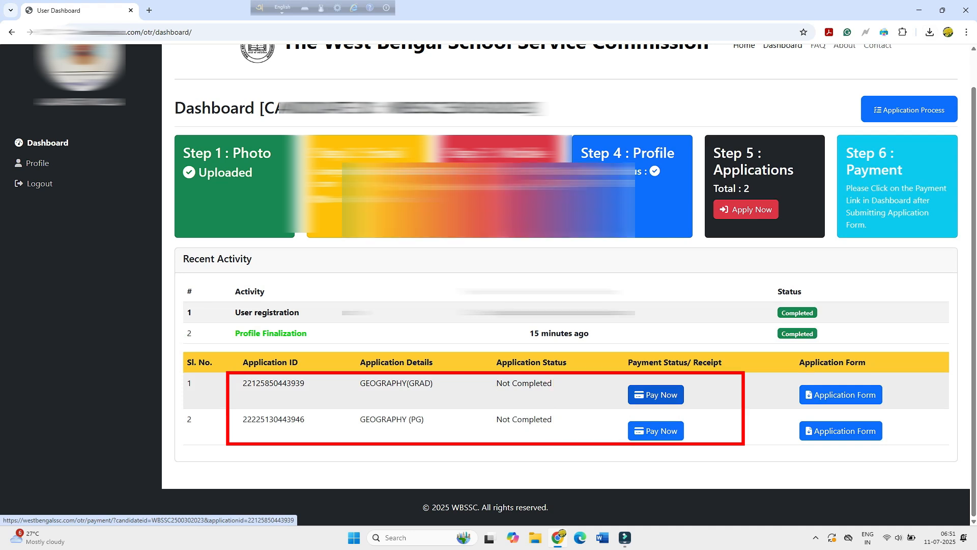
Open the payment for the GEOGRAPHY(GRAD) application from the dashboard
{"action": "left_click", "coordinate": [656, 394]}
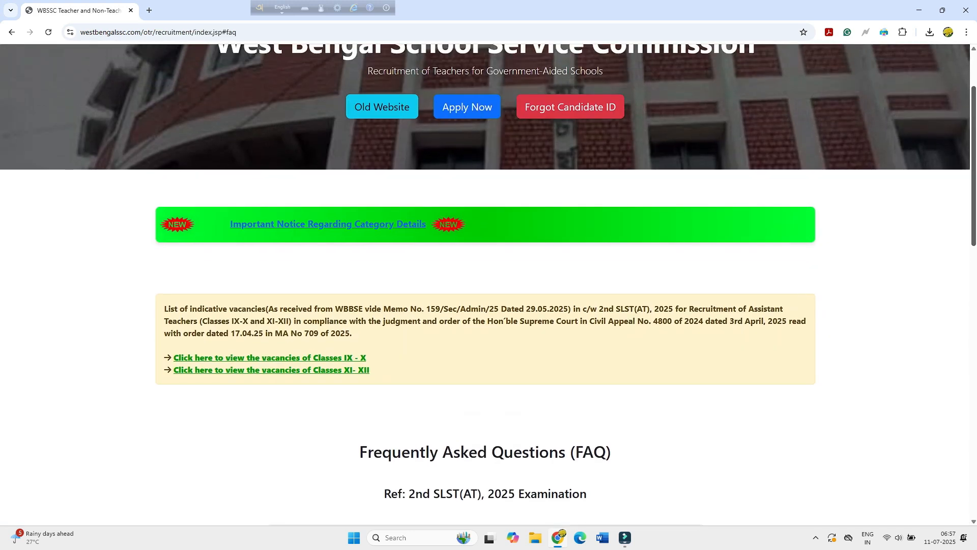
{"action": "left_click", "coordinate": [386, 8]}
{"action": "left_click", "coordinate": [399, 33]}
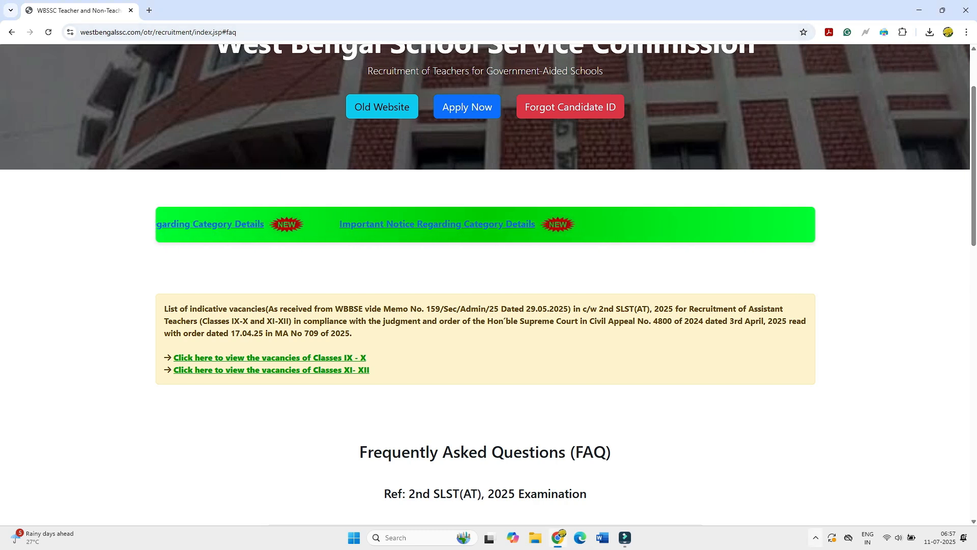
{"action": "left_click", "coordinate": [816, 537]}
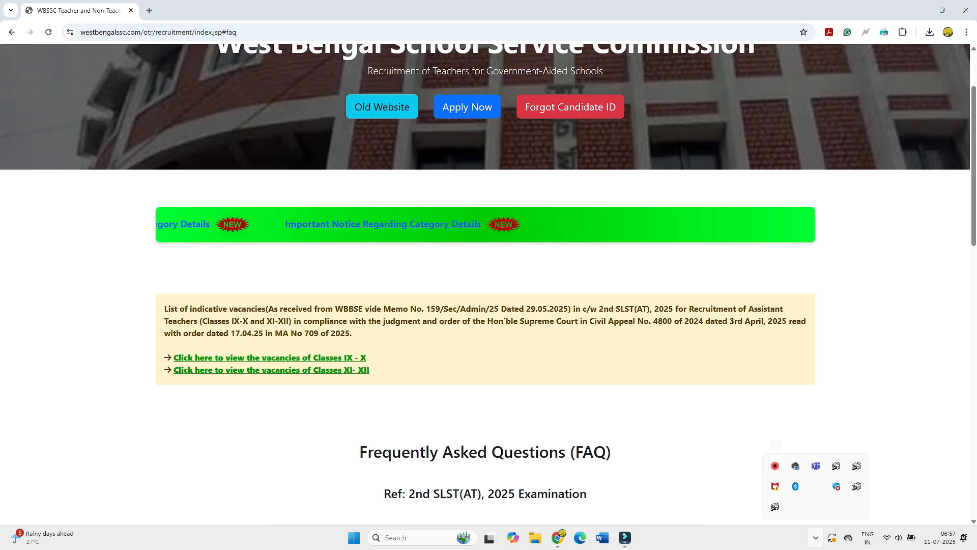
{"action": "right_click", "coordinate": [775, 465]}
{"action": "left_click", "coordinate": [803, 475]}
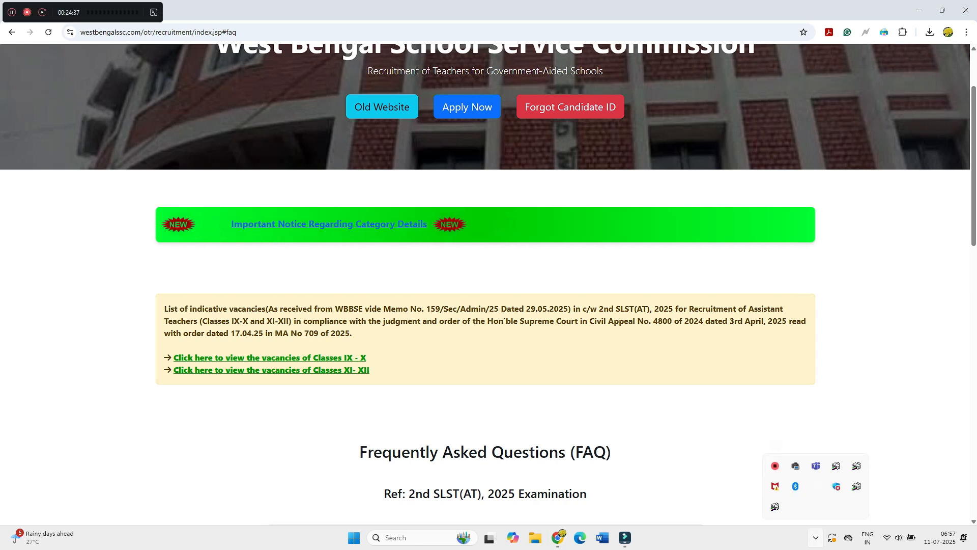